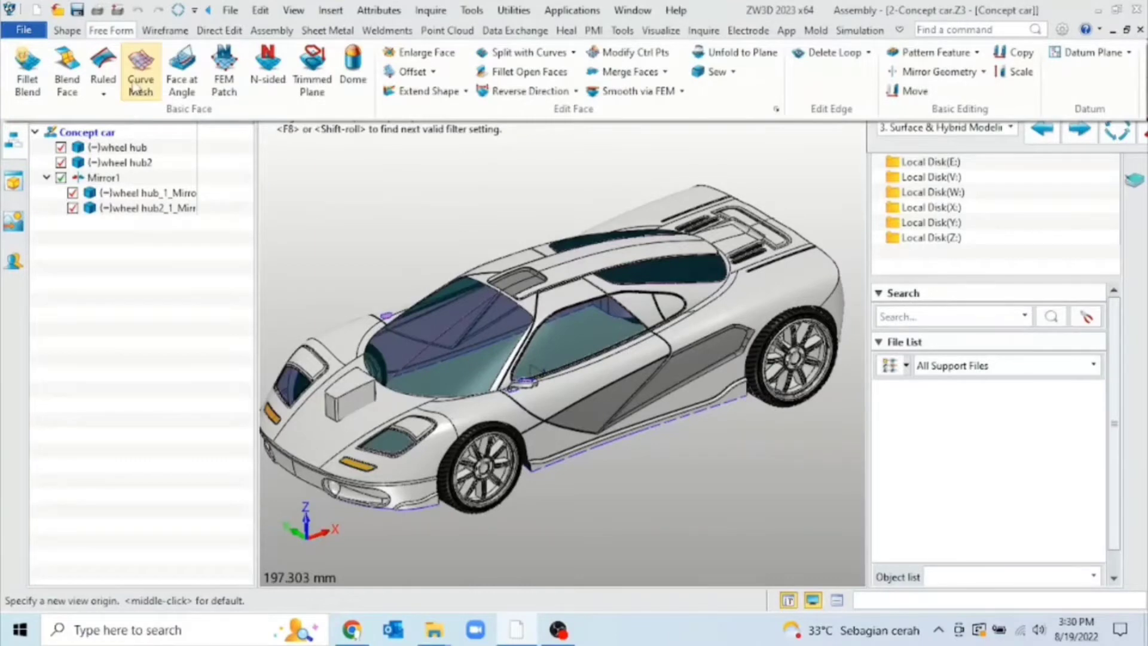
# - Start a Curve Mesh on the side mirror's open face, using the opening's two long edges as U curves
pyautogui.click(141, 72)
pyautogui.click(526, 382)
pyautogui.scroll(5, 550, 387)
pyautogui.moveTo(550, 387); pyautogui.dragTo(608, 440, button='right')
pyautogui.scroll(3, 554, 425)
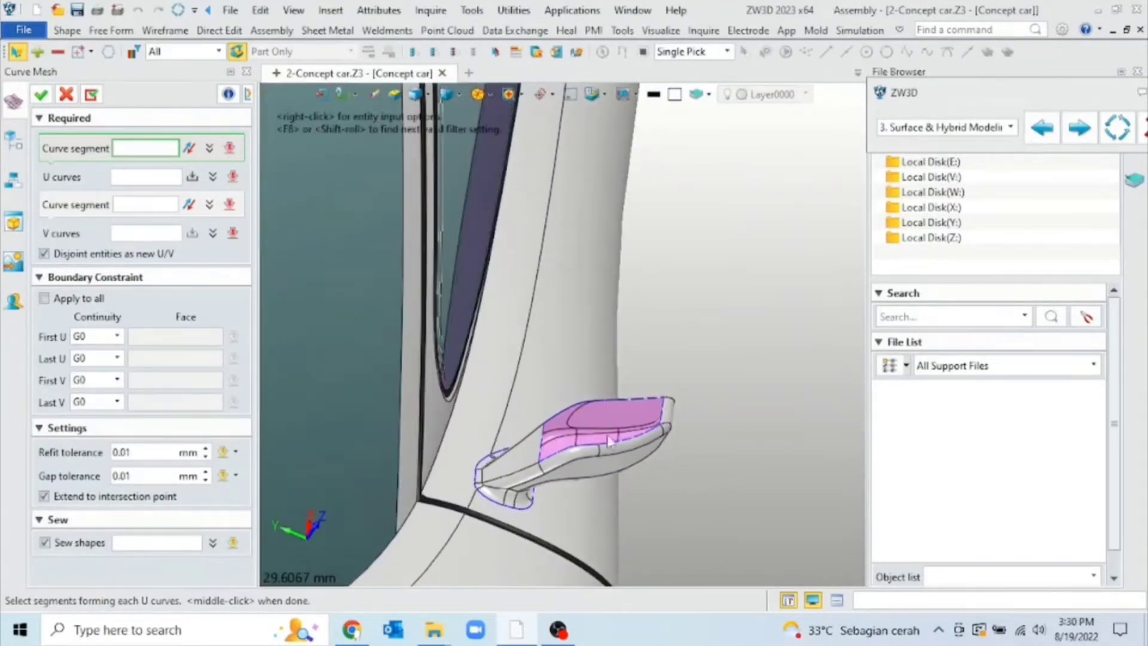
pyautogui.click(628, 404)
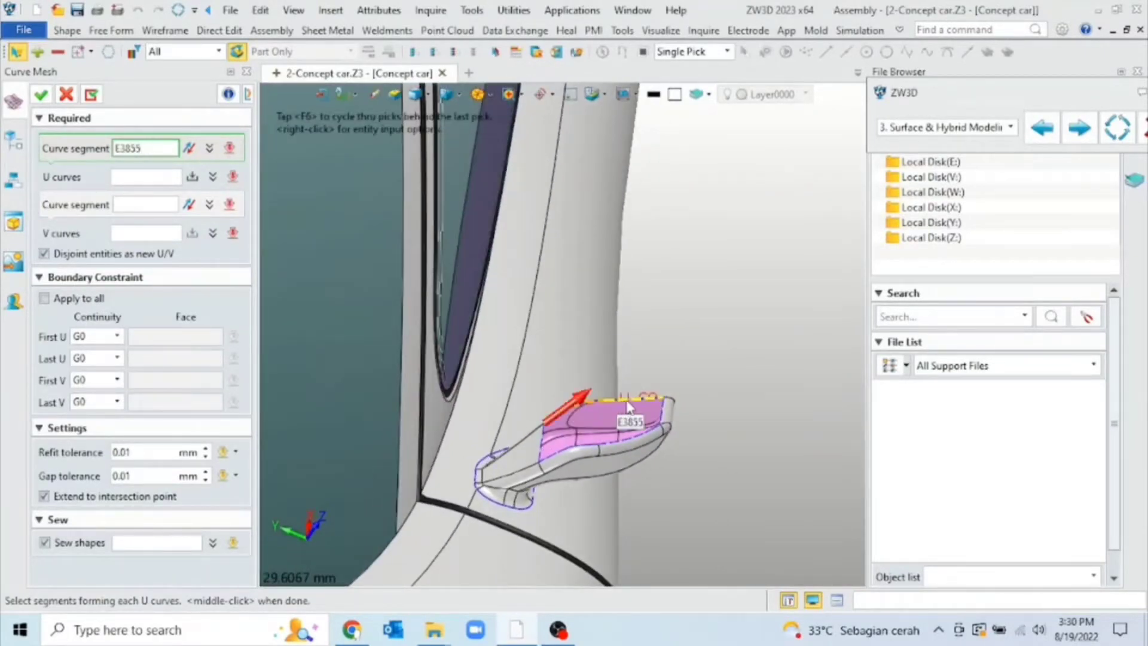
pyautogui.click(627, 398)
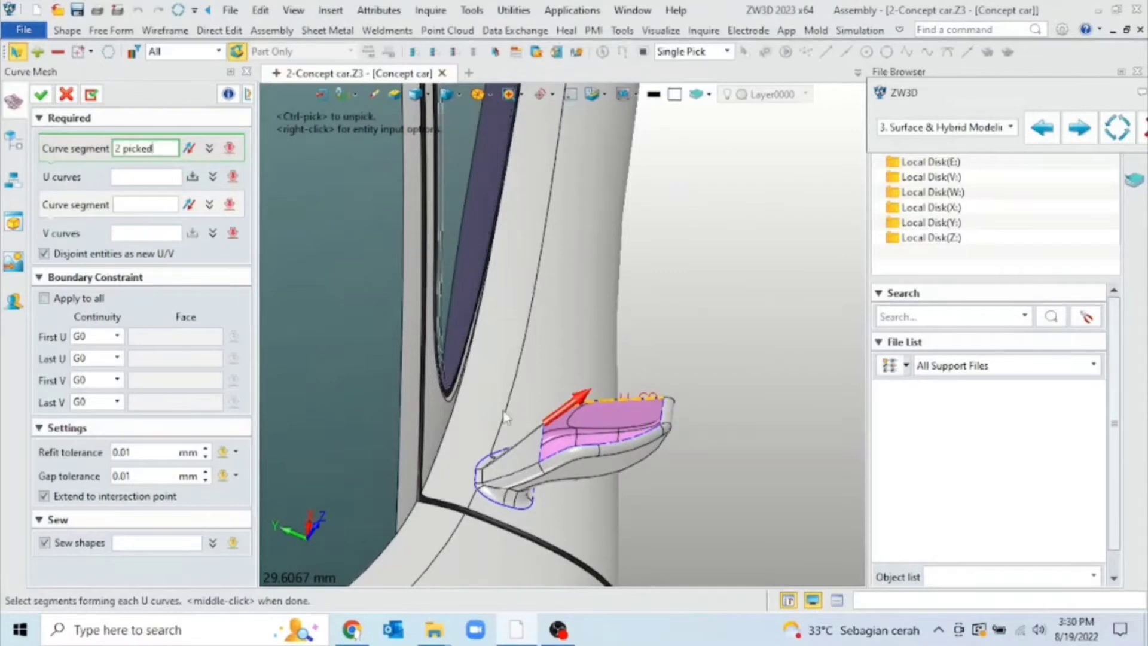
pyautogui.click(556, 457)
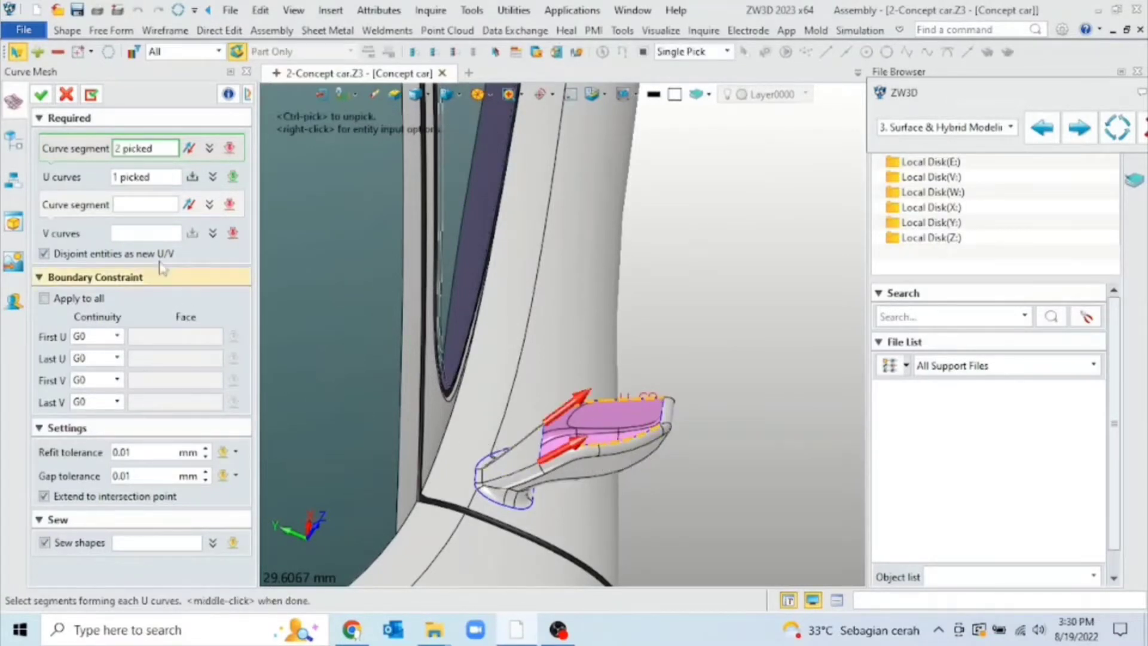
# - Add the opening's two short end edges as V curves and apply G1 continuity to all boundaries
pyautogui.click(143, 204)
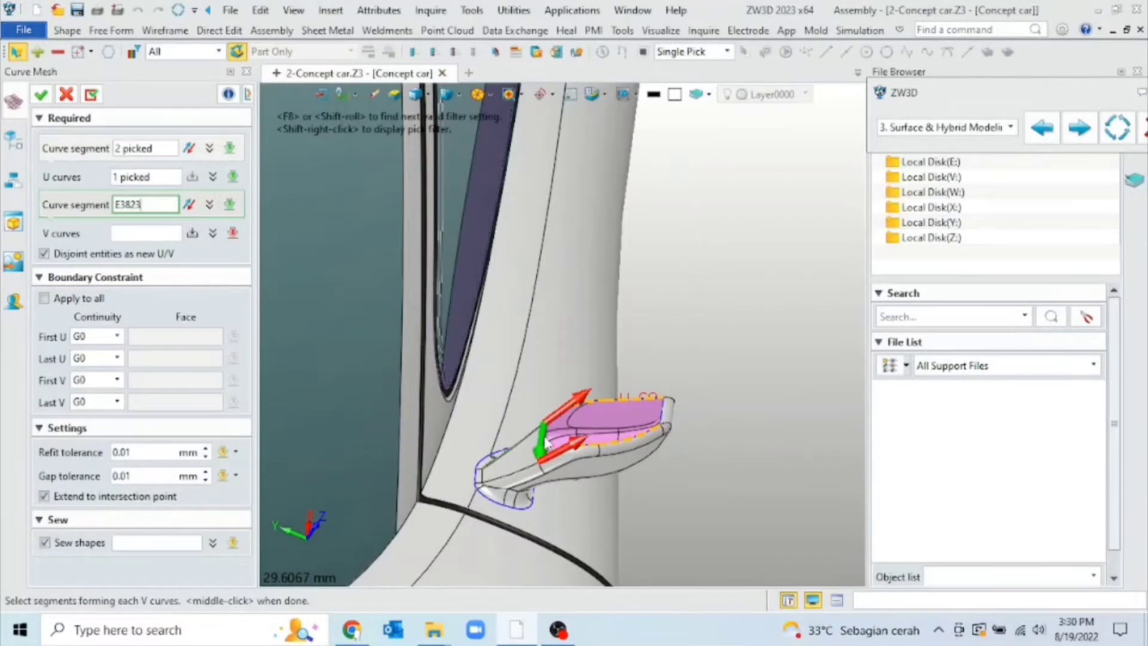
pyautogui.click(665, 414)
pyautogui.middleClick(665, 414)
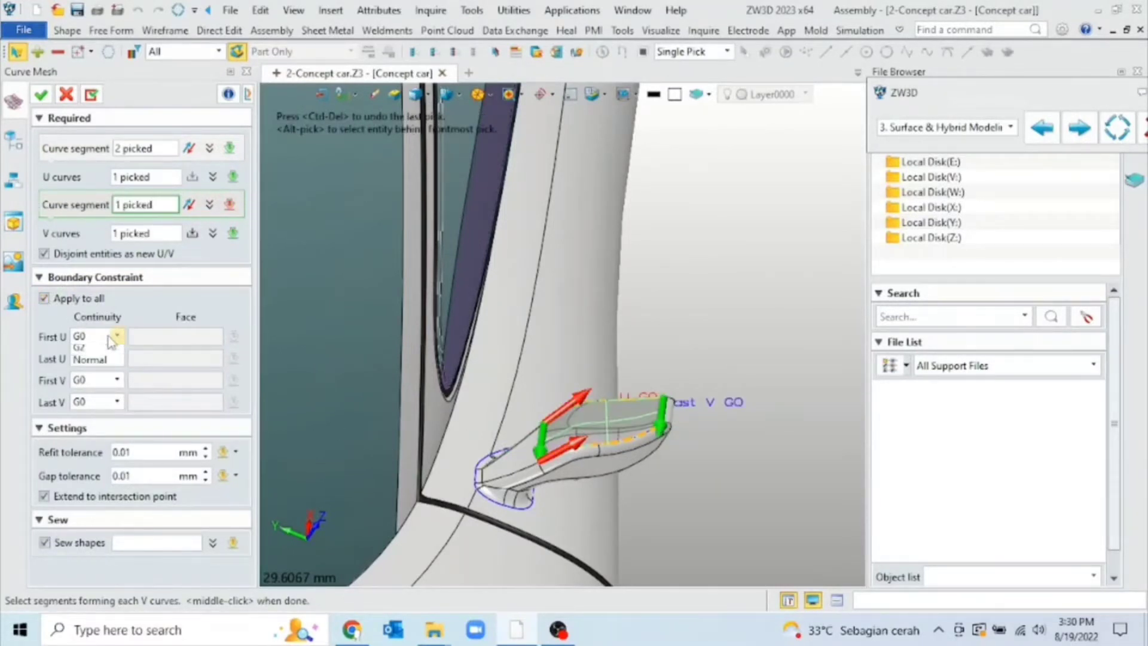
pyautogui.click(103, 360)
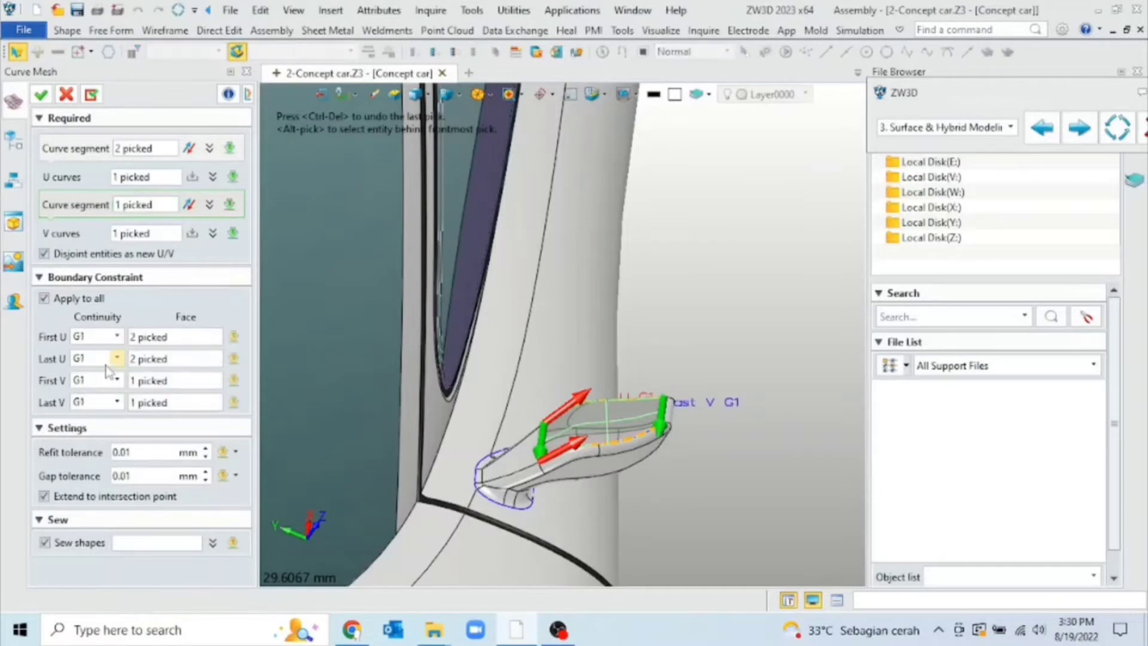
# - Sew the new mesh face to the side mirror shape and create it
pyautogui.click(129, 545)
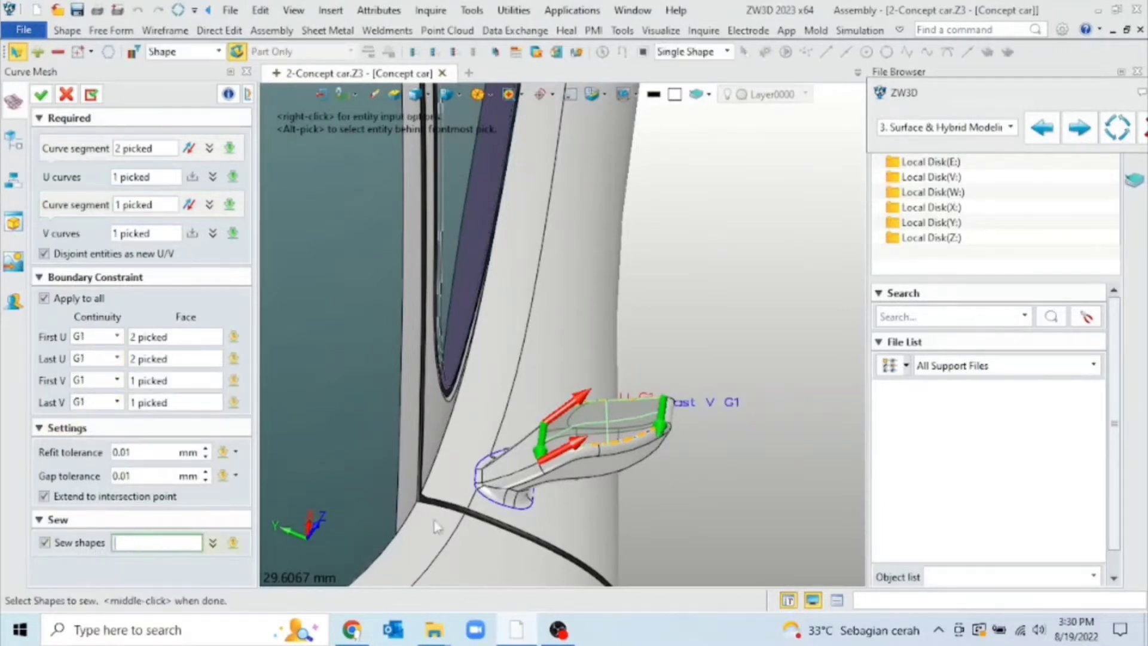
pyautogui.click(541, 480)
pyautogui.click(539, 483)
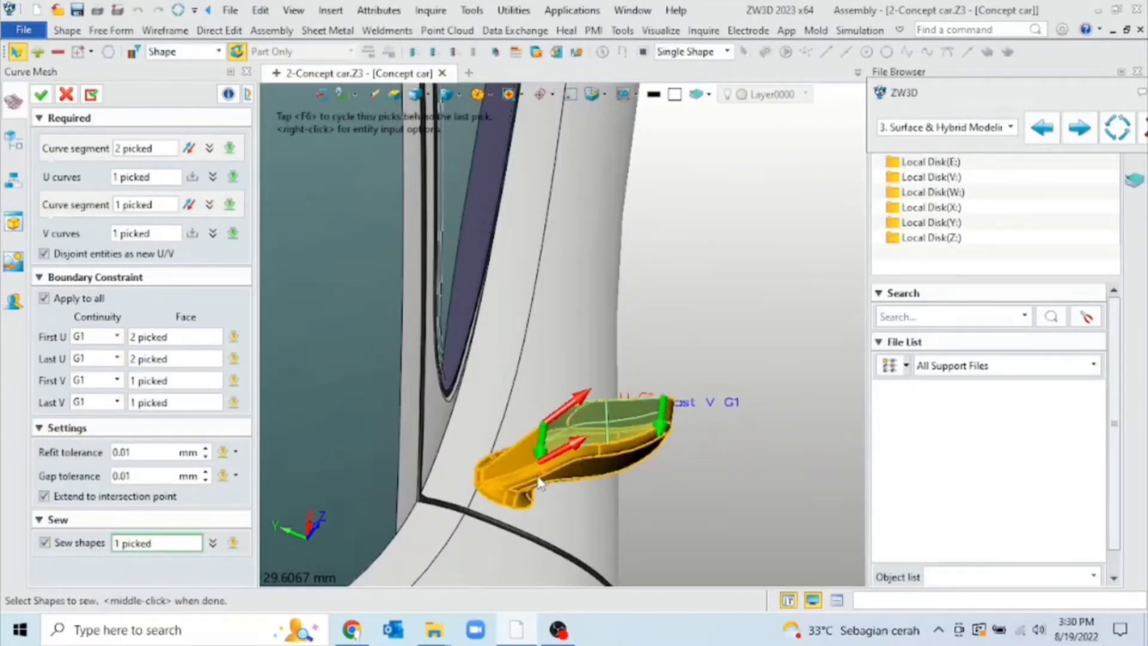
pyautogui.click(40, 95)
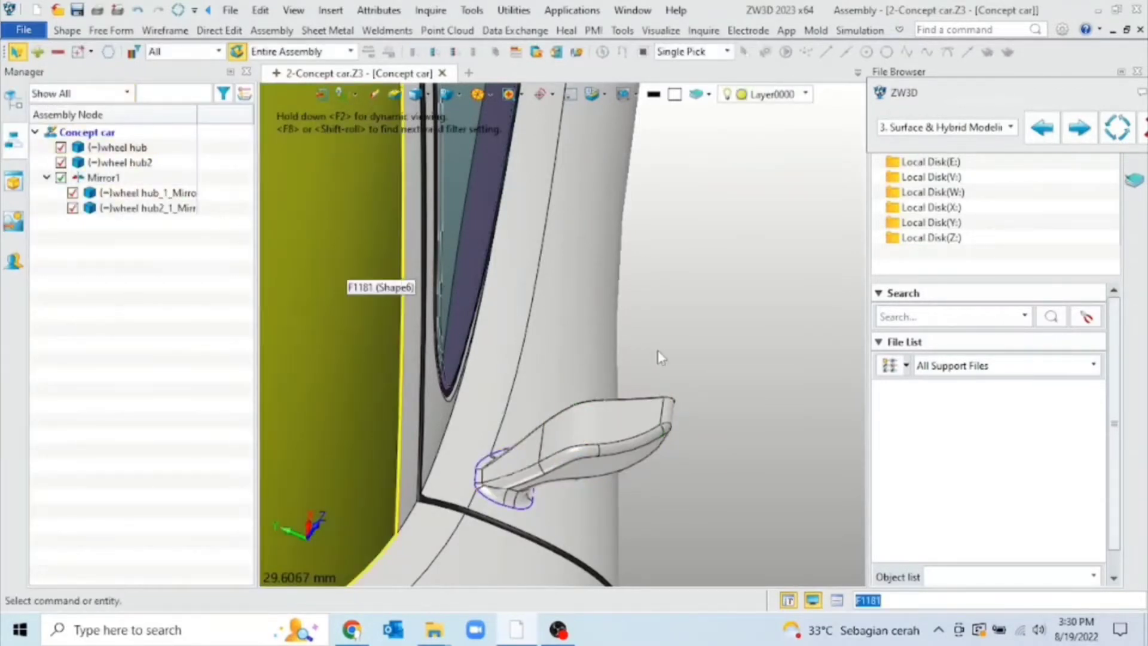
# - Start Mirror Geometry with the side mirror surface SF56(Shape56) as the entity to copy
pyautogui.scroll(-4, 704, 376)
pyautogui.scroll(-3, 704, 376)
pyautogui.moveTo(761, 384); pyautogui.dragTo(786, 396, button='right')
pyautogui.scroll(3, 681, 397)
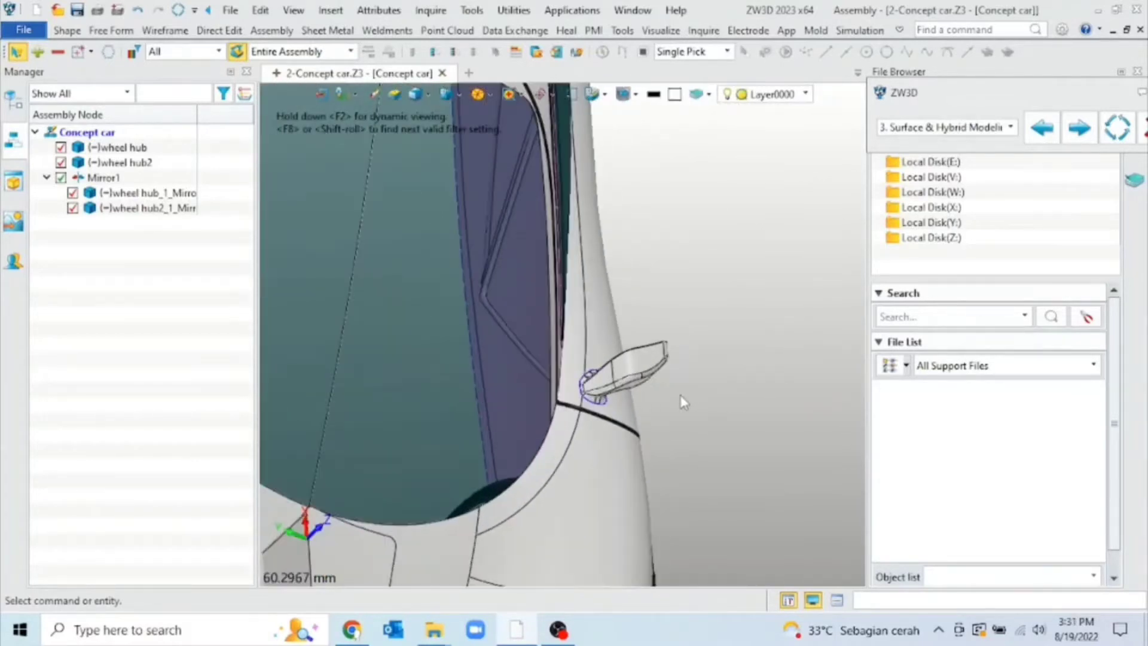
pyautogui.moveTo(682, 397); pyautogui.dragTo(739, 323, button='middle')
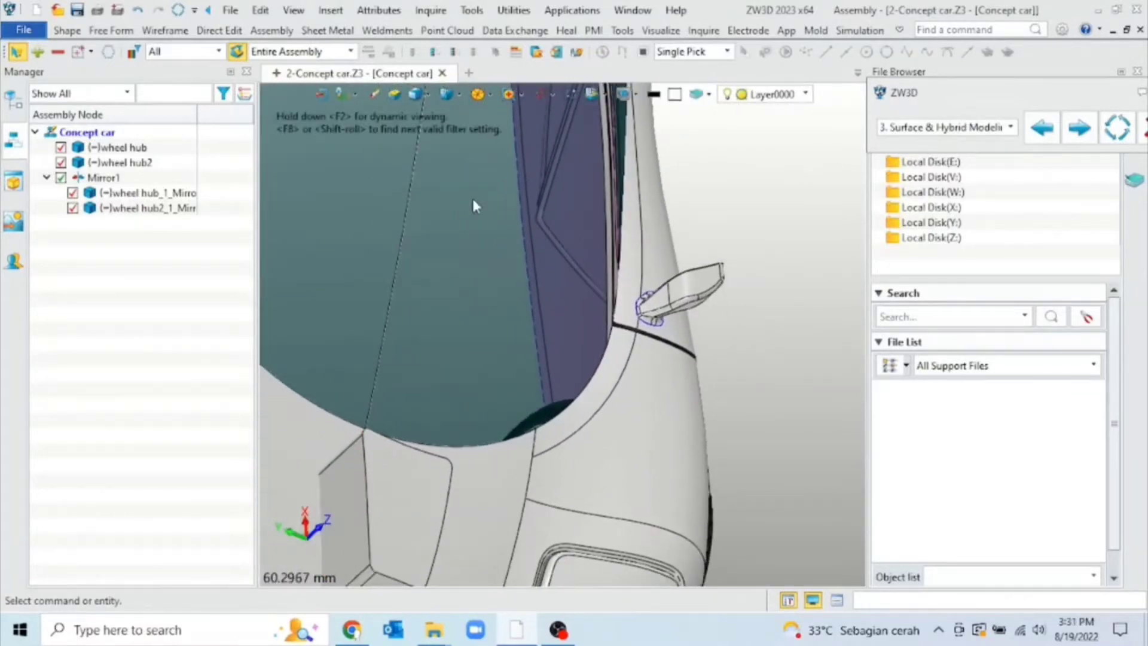
pyautogui.click(132, 34)
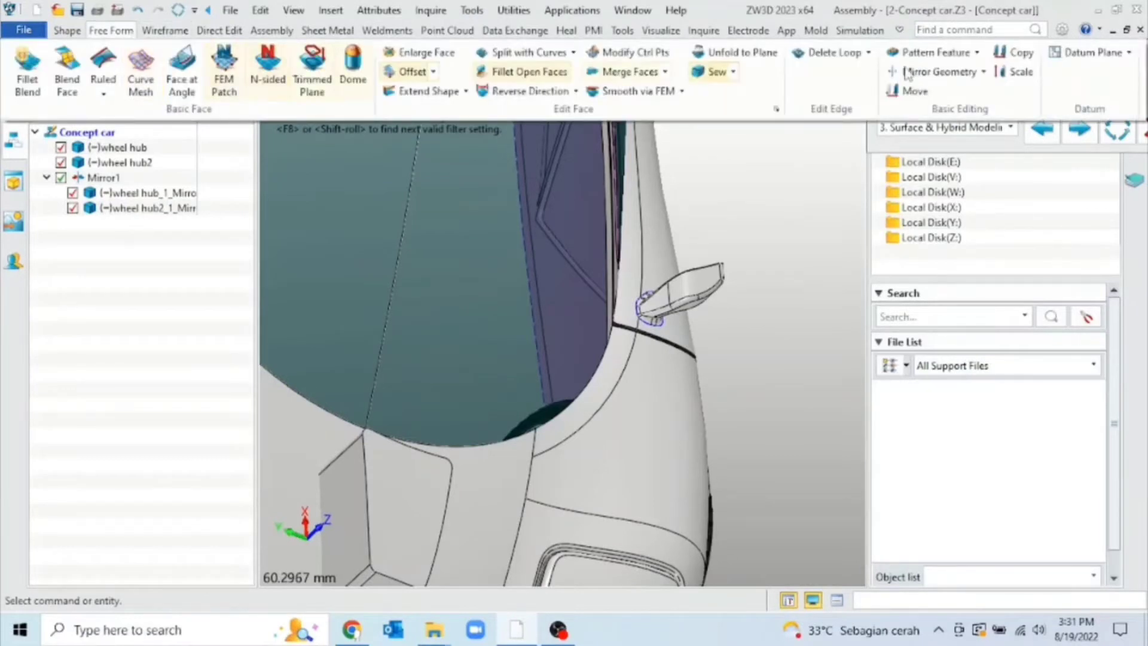
pyautogui.click(967, 73)
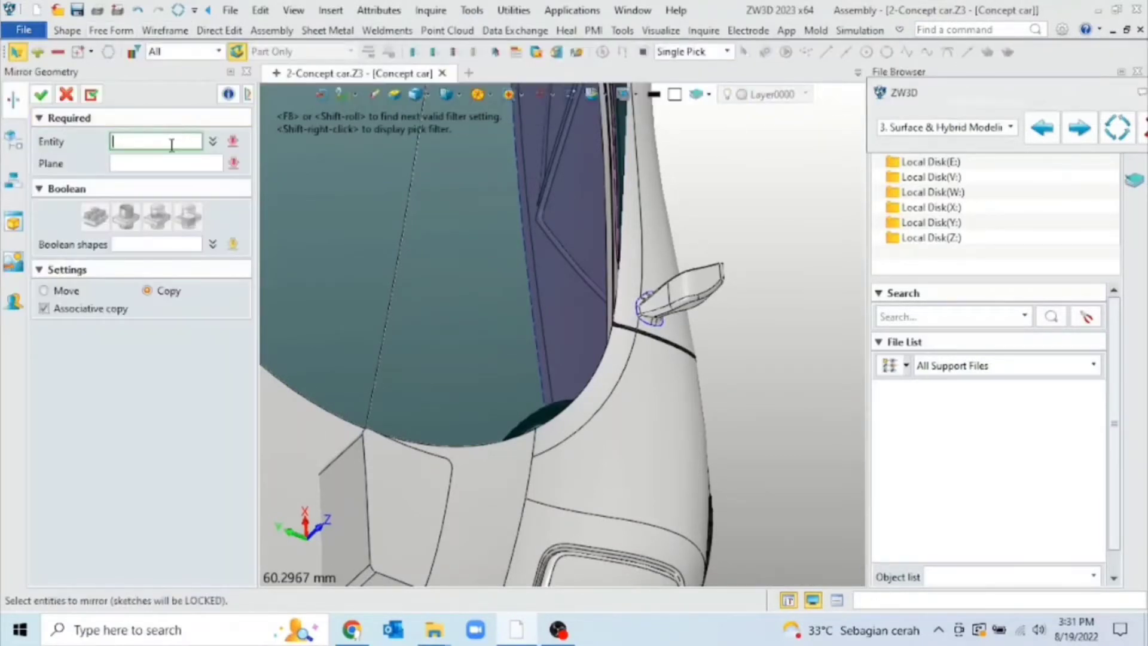
pyautogui.click(15, 143)
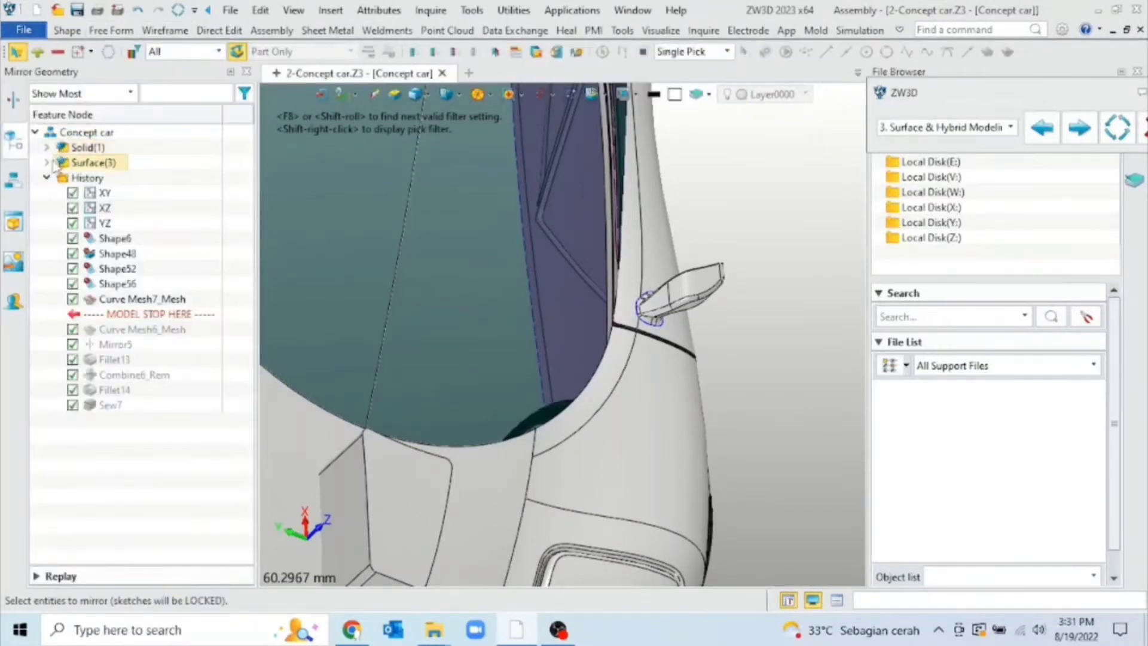
pyautogui.doubleClick(93, 162)
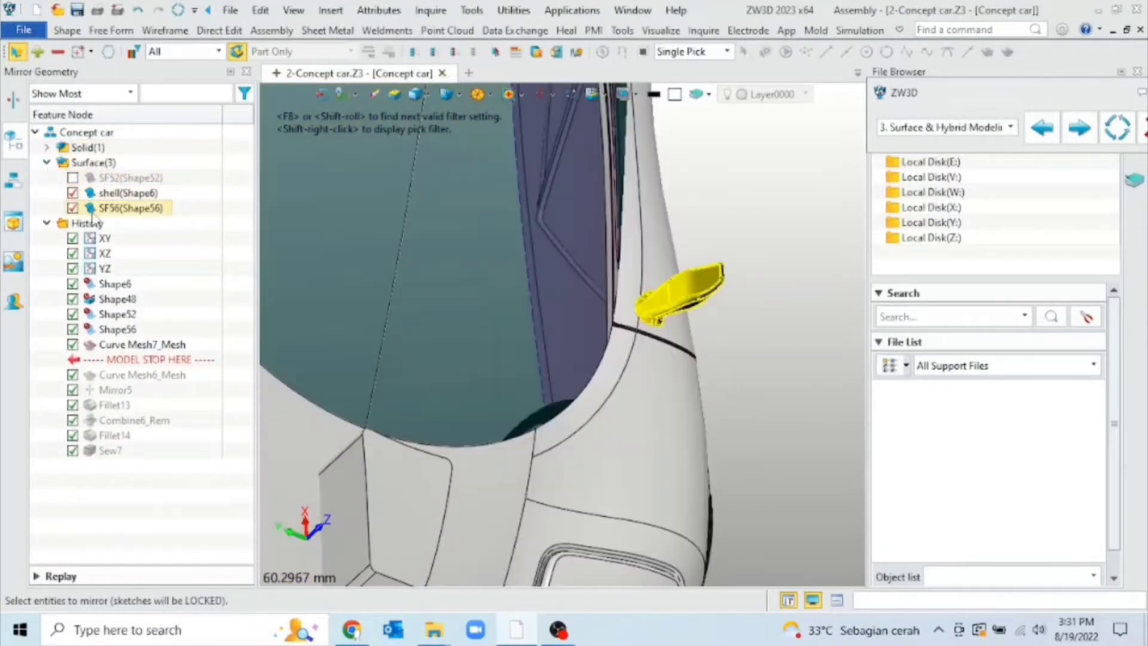
pyautogui.click(21, 102)
pyautogui.click(151, 164)
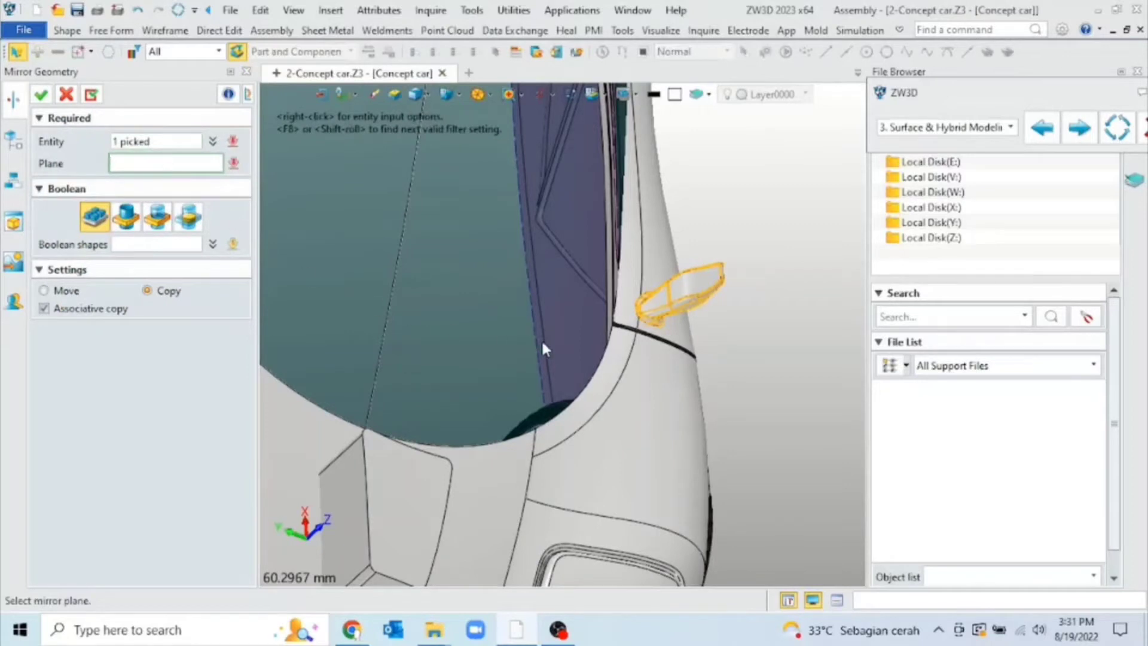
# - Use the XZ plane as the mirror plane and copy the side mirror to the car's other side
pyautogui.scroll(-5, 542, 348)
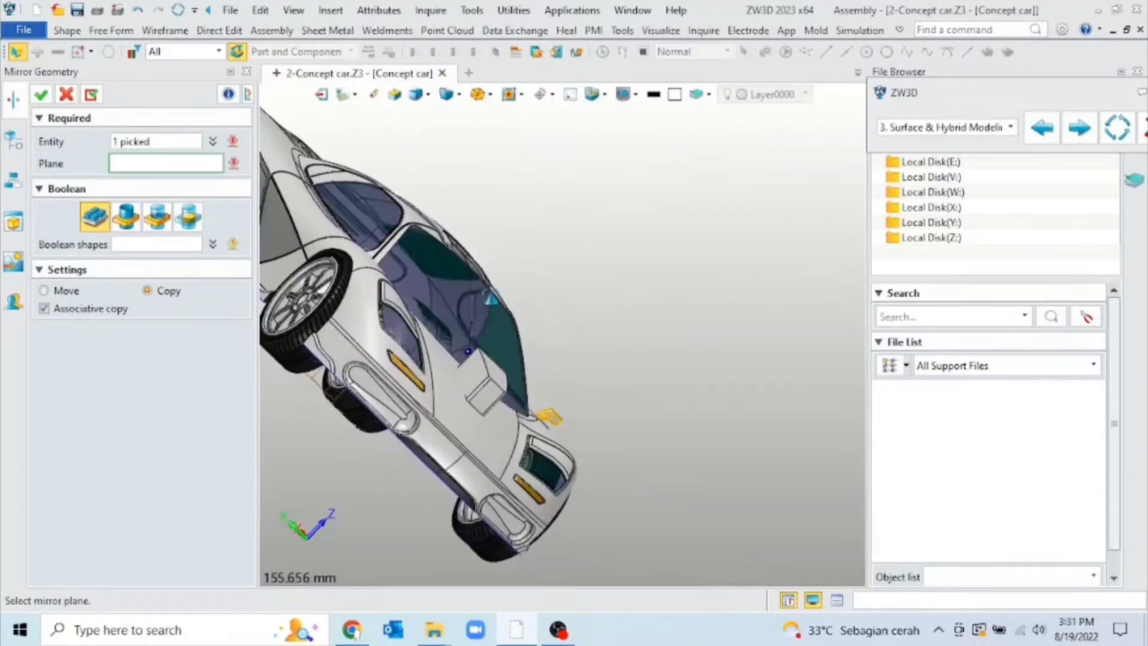
pyautogui.moveTo(490, 297)
pyautogui.mouseDown(button='right')
pyautogui.moveTo(473, 269)
pyautogui.moveTo(490, 296)
pyautogui.mouseUp(button='right')
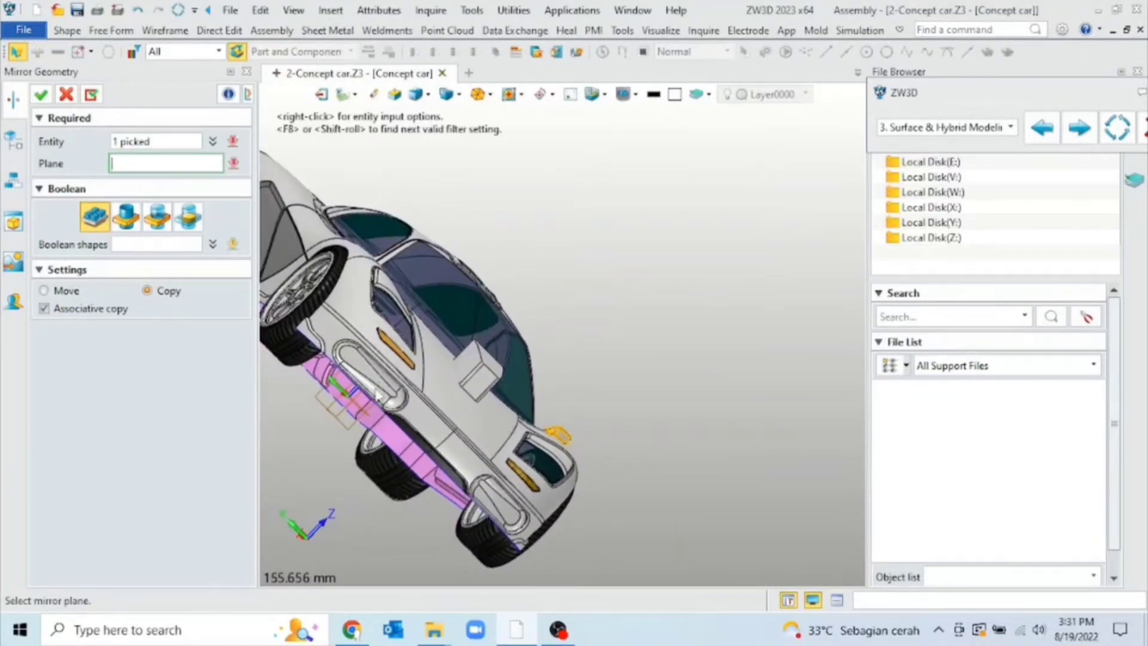
pyautogui.click(360, 411)
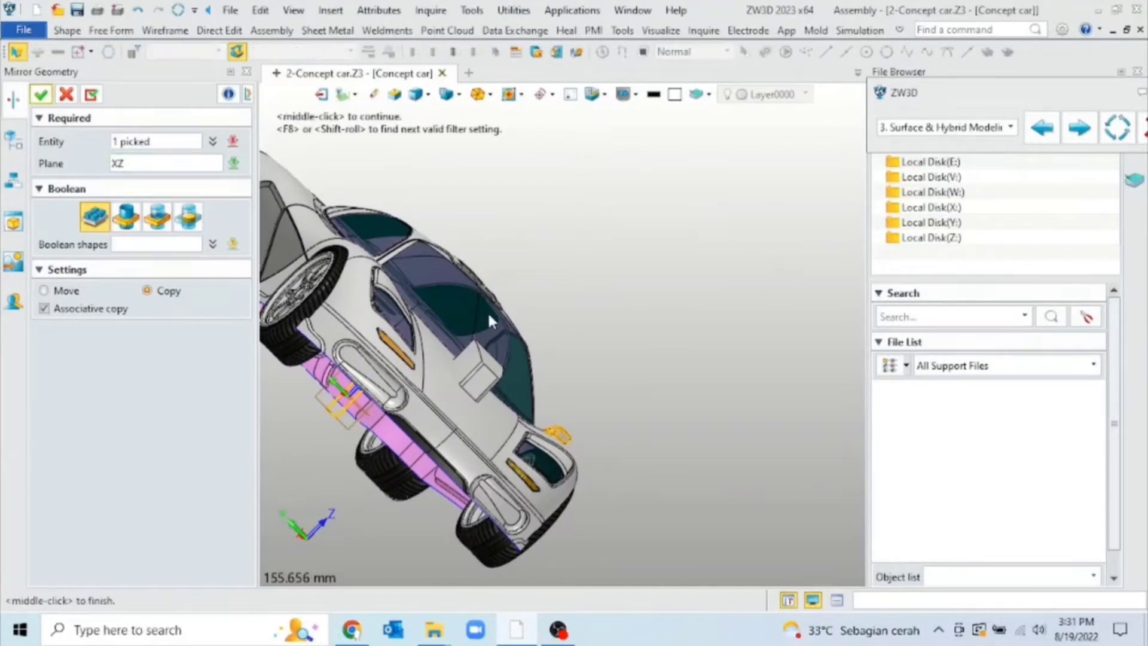
pyautogui.moveTo(518, 294); pyautogui.dragTo(670, 317, button='right')
pyautogui.scroll(5, 490, 286)
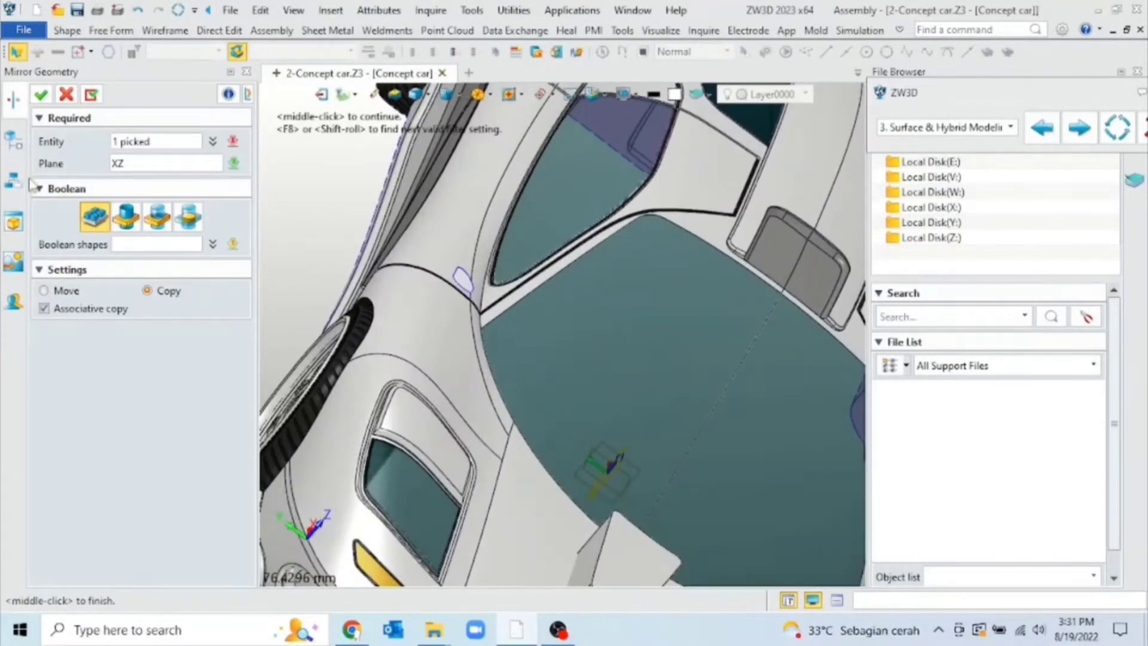
pyautogui.click(41, 95)
# - Fillet the edge chain around the hood block's base, seen from the underside of the hood, with a 1 mm radius
pyautogui.scroll(-3, 661, 294)
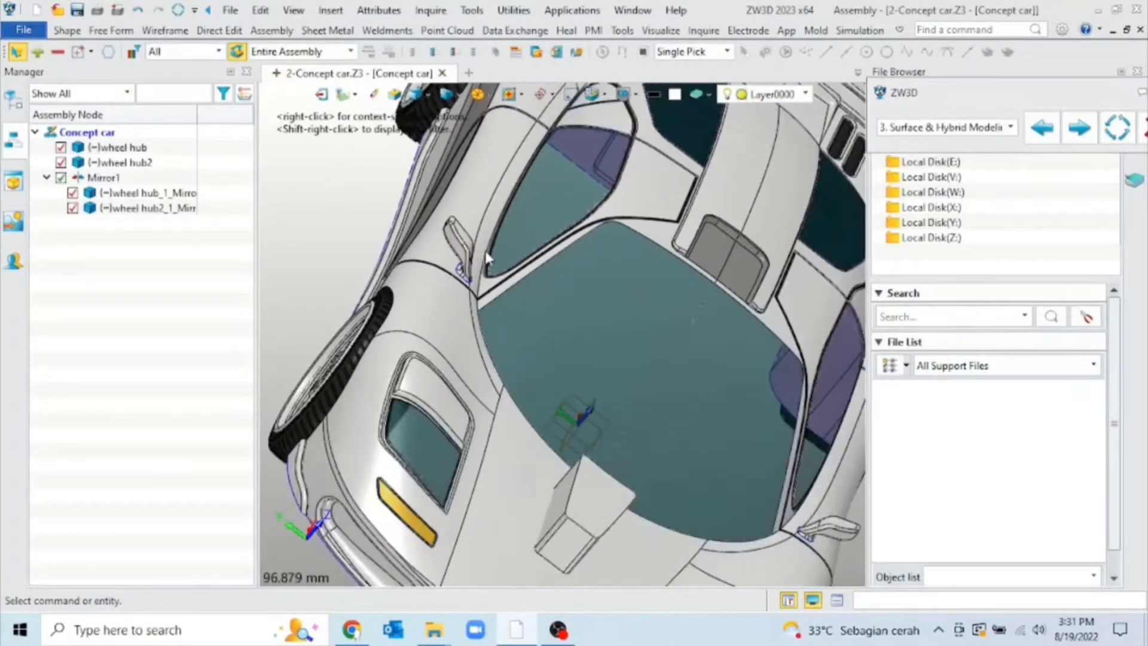
pyautogui.moveTo(661, 293)
pyautogui.mouseDown(button='right')
pyautogui.moveTo(639, 396)
pyautogui.moveTo(663, 292)
pyautogui.moveTo(655, 295)
pyautogui.mouseUp(button='right')
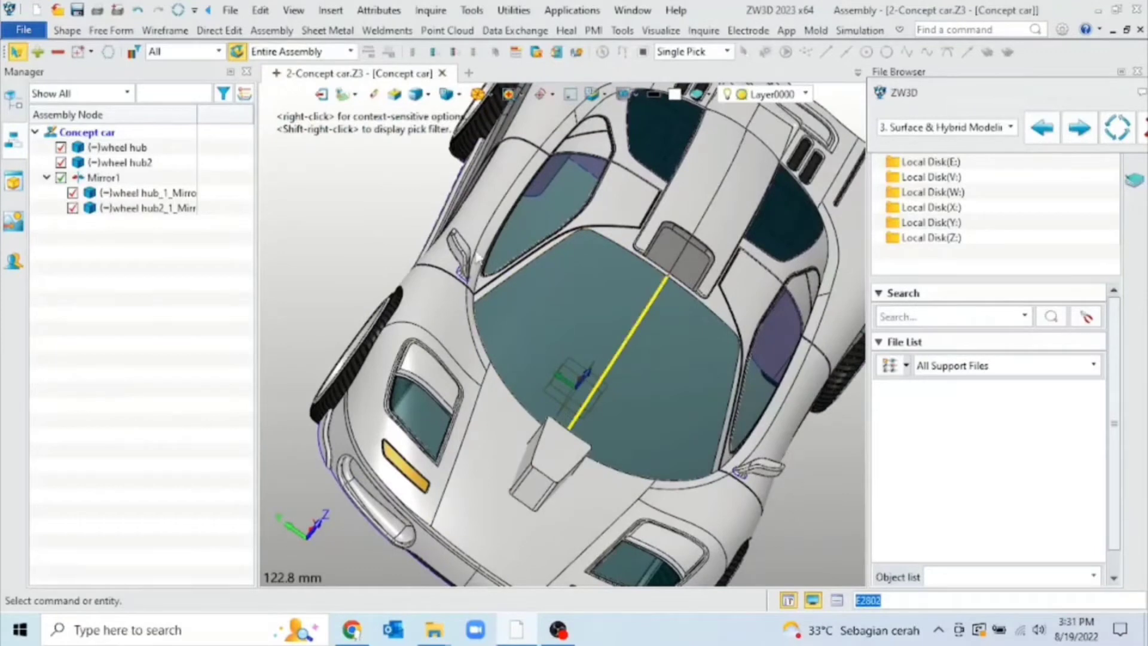
pyautogui.click(66, 31)
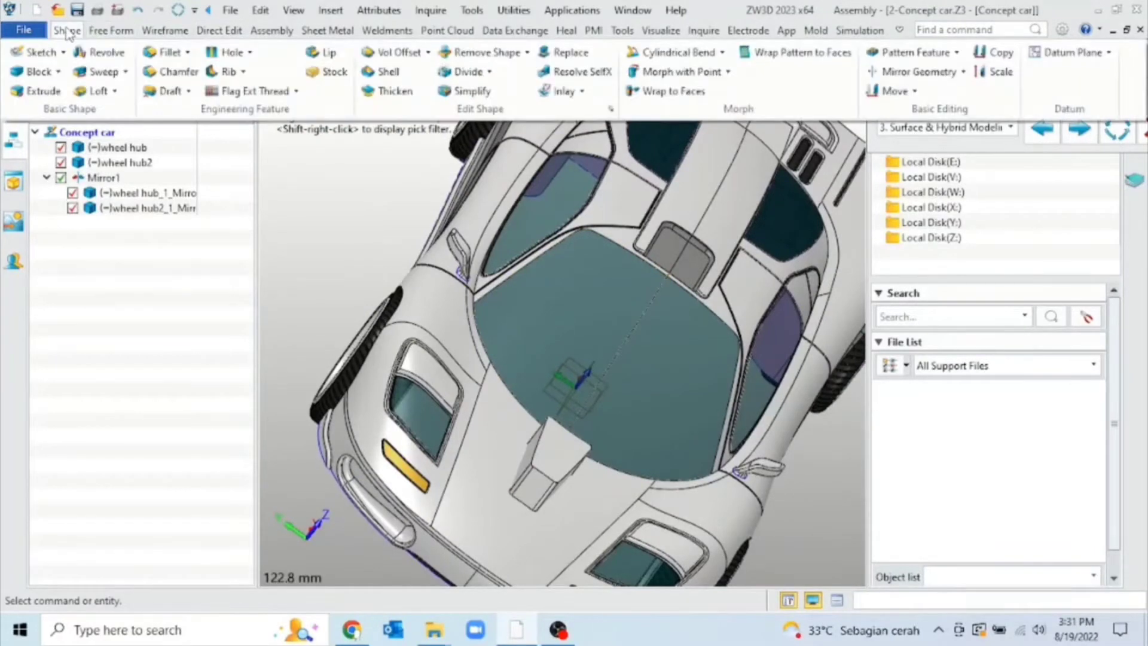
pyautogui.click(166, 53)
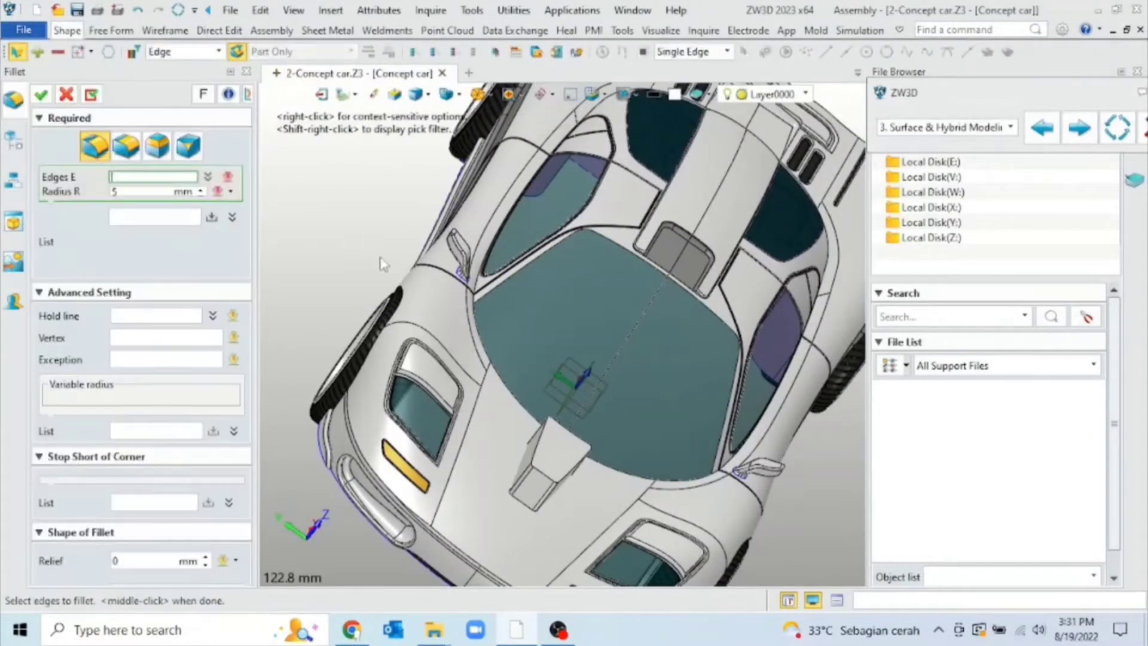
pyautogui.moveTo(521, 314); pyautogui.dragTo(645, 250, button='right')
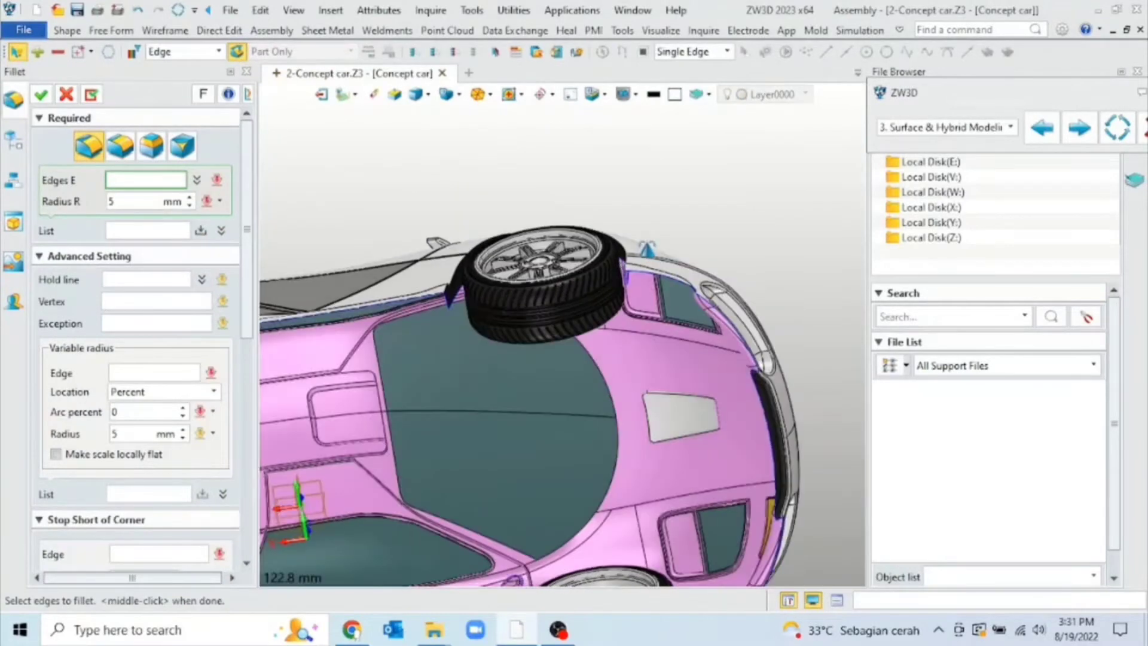
pyautogui.click(697, 436)
pyautogui.scroll(2, 691, 410)
pyautogui.scroll(-1, 716, 411)
pyautogui.moveTo(716, 406); pyautogui.dragTo(709, 266, button='middle')
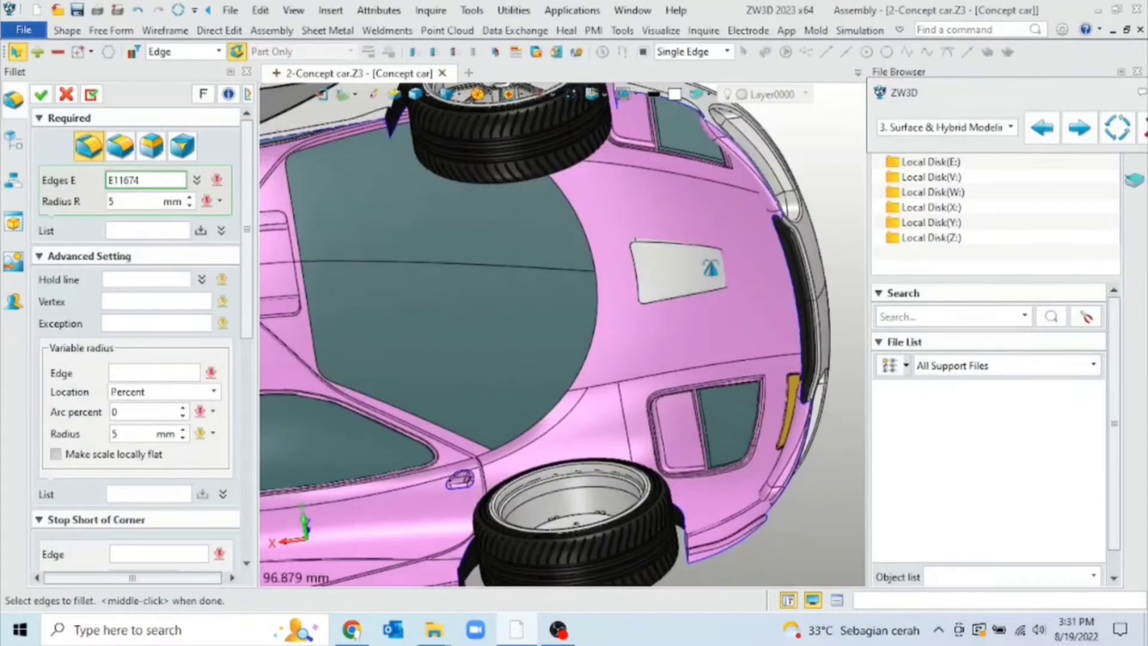
pyautogui.scroll(1, 694, 275)
pyautogui.moveTo(742, 236); pyautogui.dragTo(666, 244, button='right')
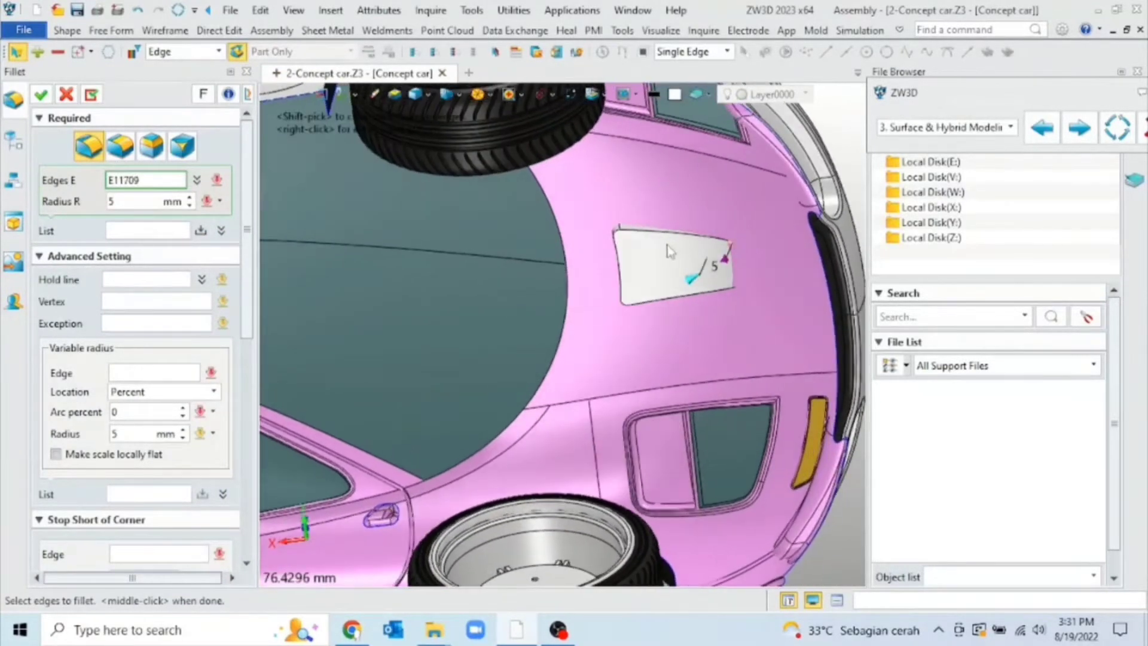
pyautogui.click(673, 239)
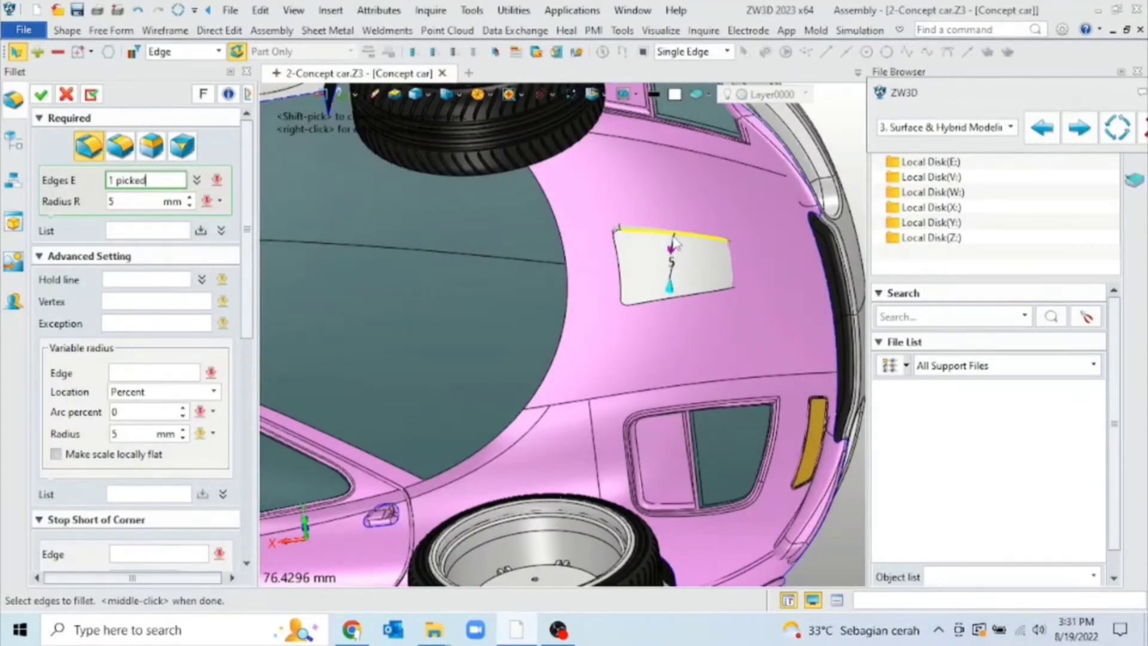
pyautogui.scroll(3, 673, 239)
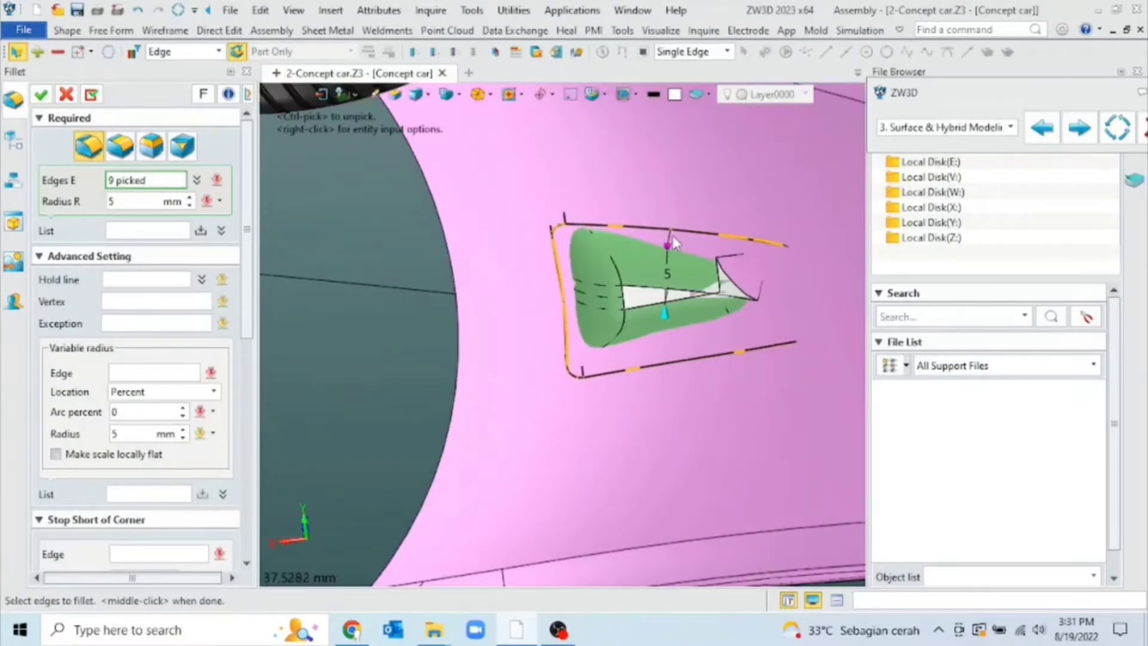
pyautogui.click(142, 203)
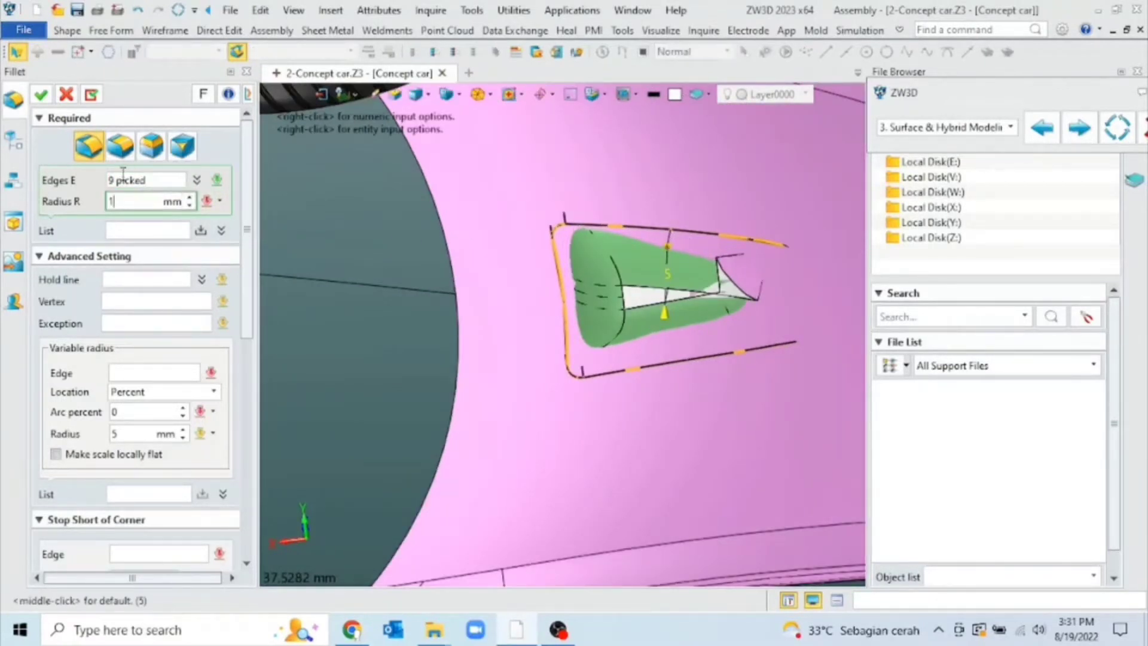
pyautogui.click(42, 95)
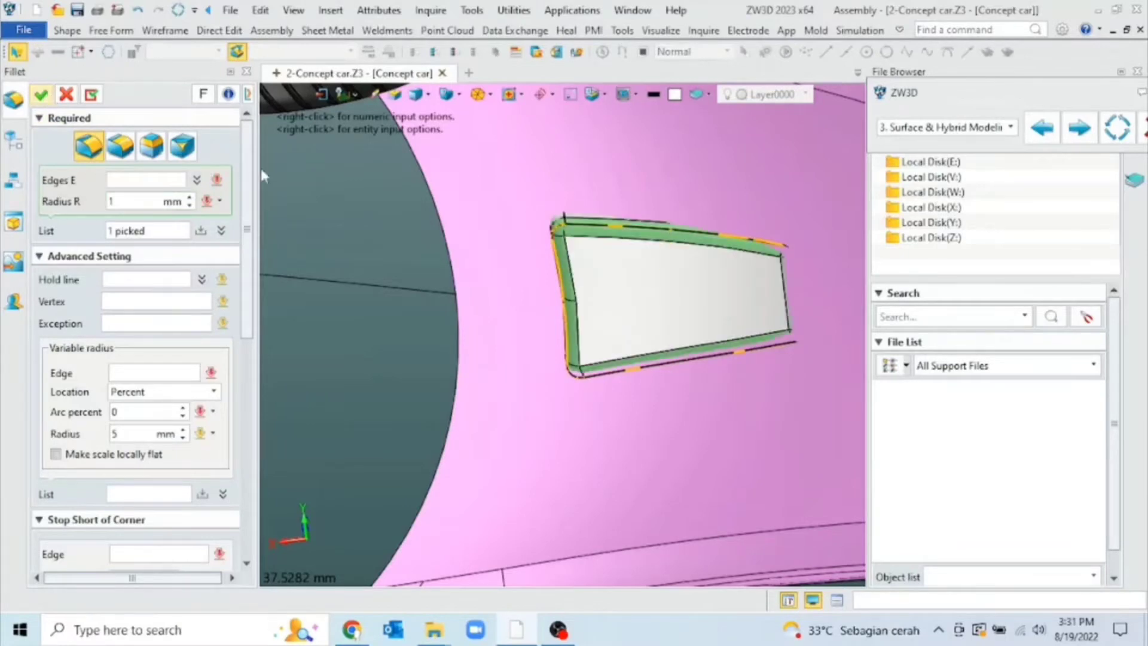
# - Examine the car body in front view, including the hood block and both side mirrors
pyautogui.scroll(-4, 678, 216)
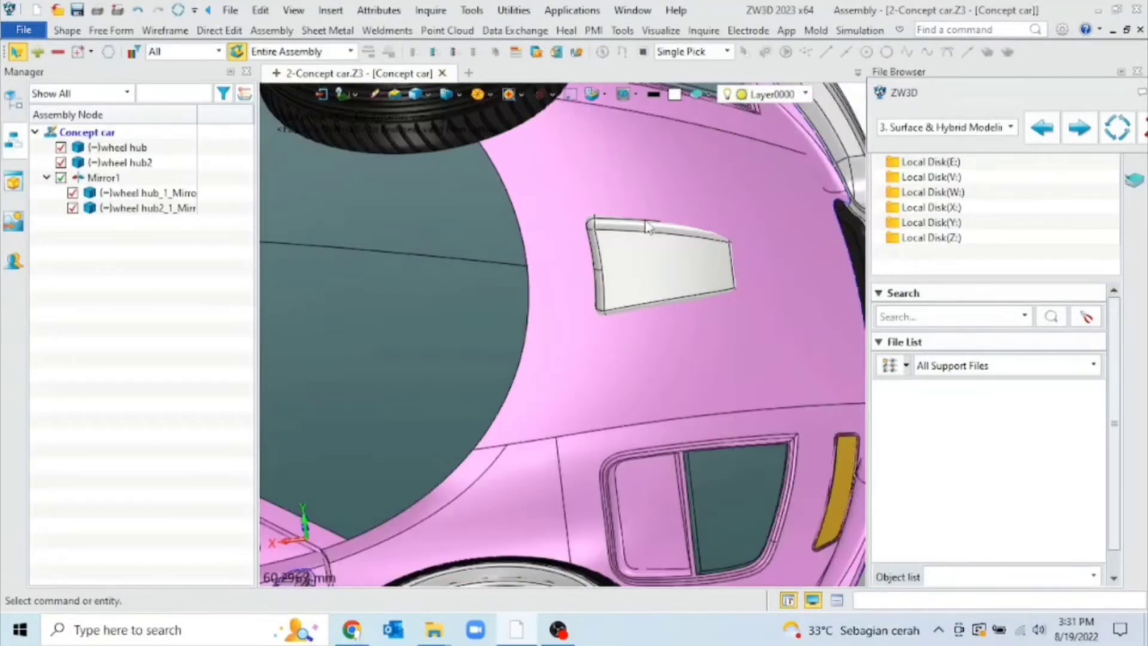
pyautogui.moveTo(678, 216); pyautogui.dragTo(509, 272, button='middle')
pyautogui.moveTo(716, 193); pyautogui.dragTo(599, 283, button='middle')
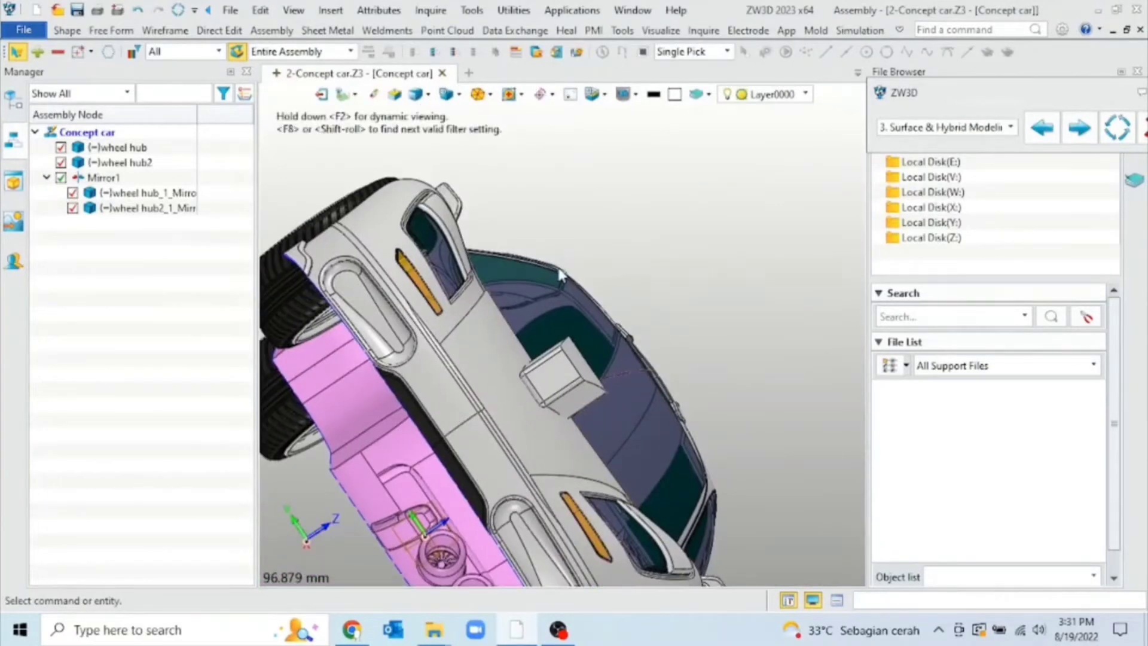
pyautogui.hotkey('ctrl', 'Left')
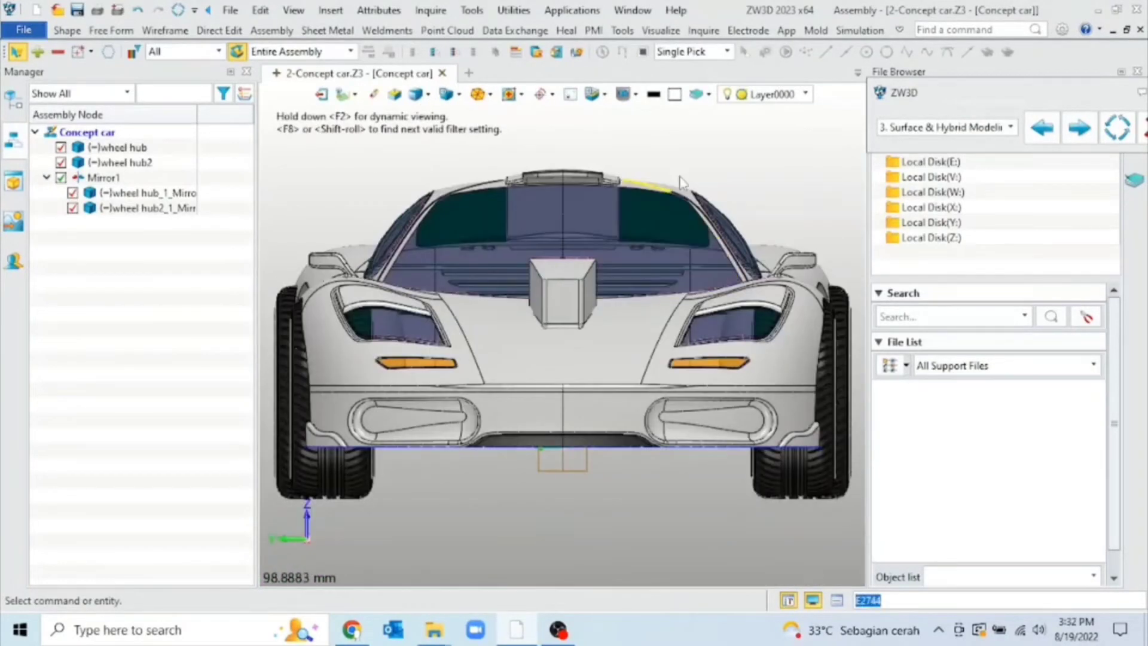
# - Use Remove Shape with the car shell as base to subtract the hood block, cutting a recess into the hood
pyautogui.moveTo(680, 187); pyautogui.dragTo(694, 214, button='right')
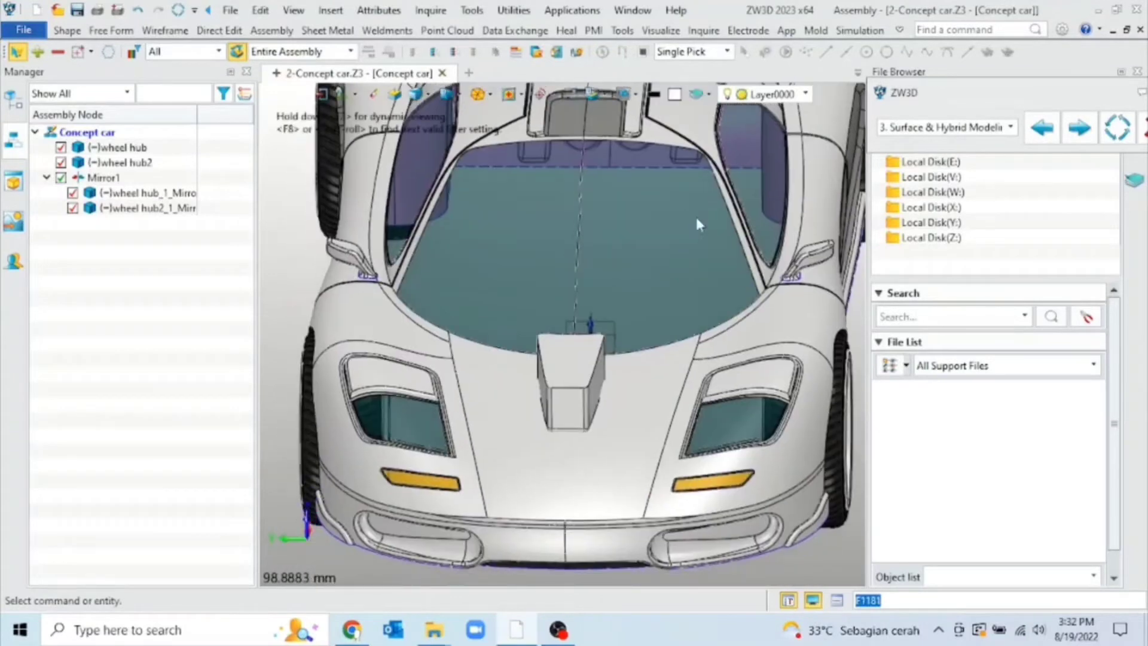
pyautogui.click(79, 32)
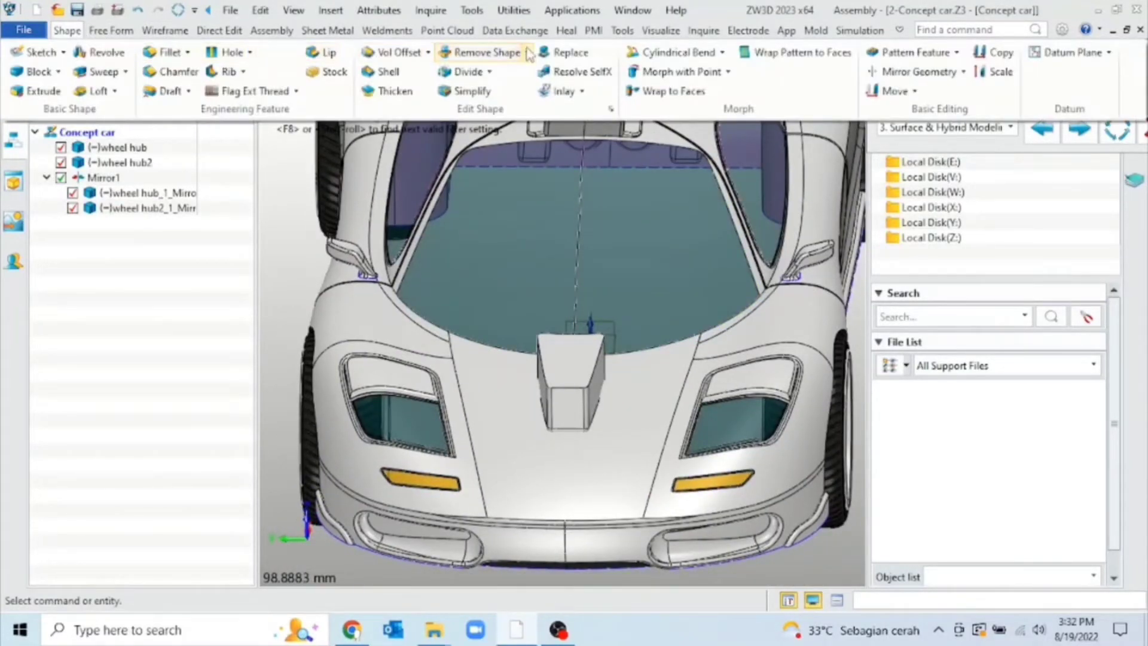
pyautogui.click(529, 54)
pyautogui.click(500, 110)
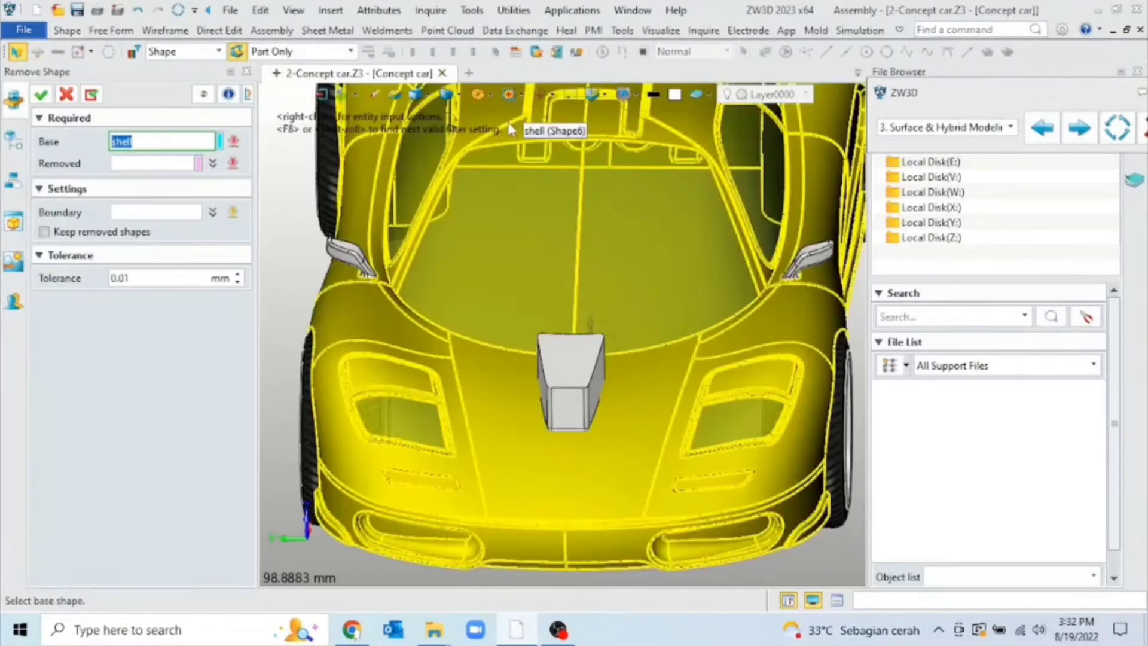
pyautogui.click(506, 184)
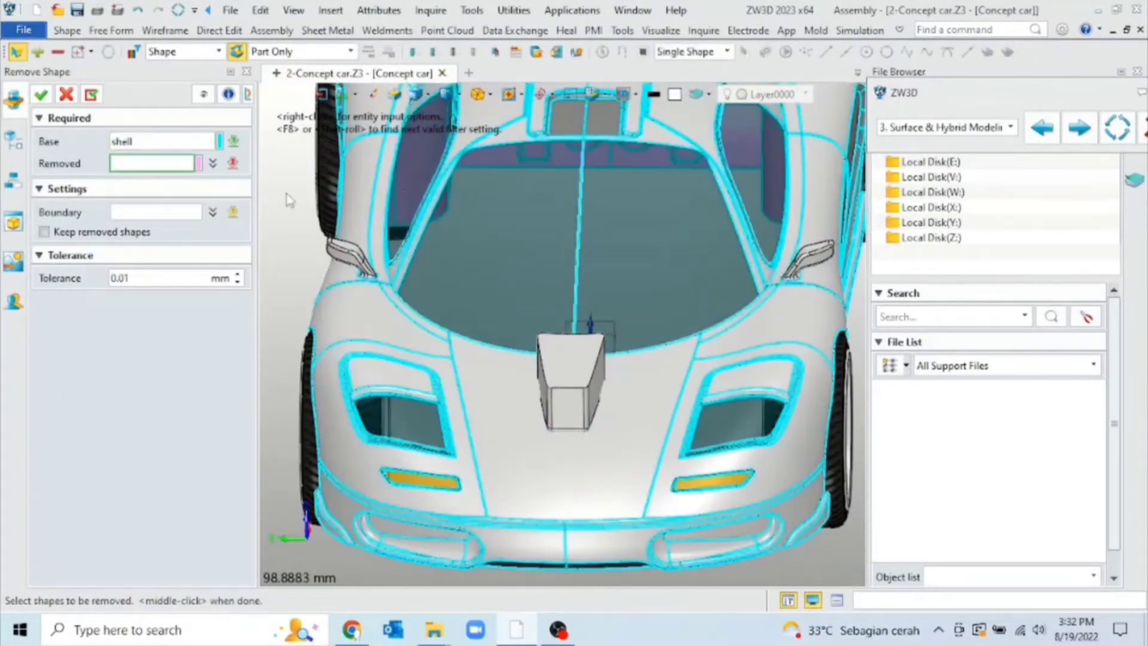
pyautogui.click(568, 373)
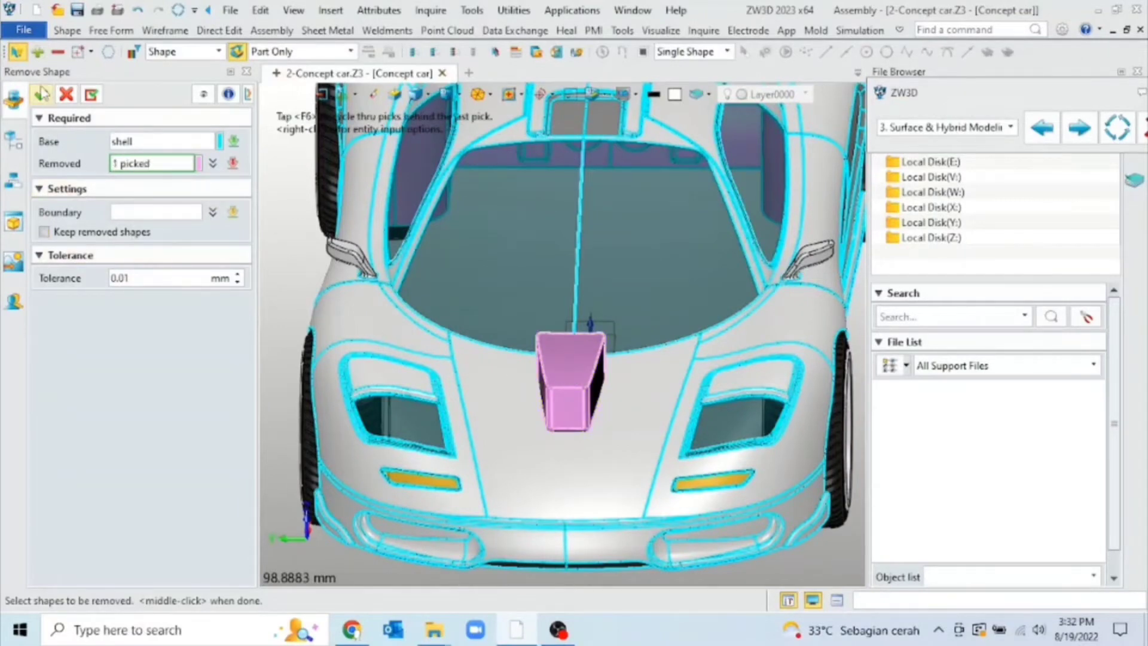
pyautogui.click(41, 94)
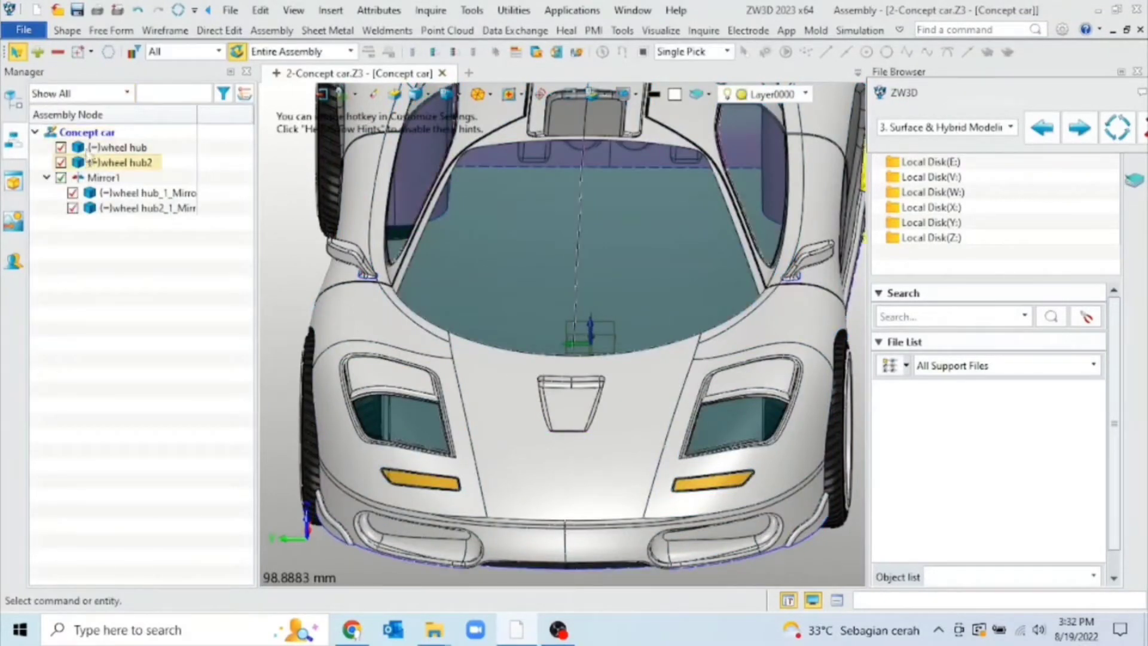
# - Fillet the edge chain around the rim of the hood recess with a 1 mm radius
pyautogui.click(80, 33)
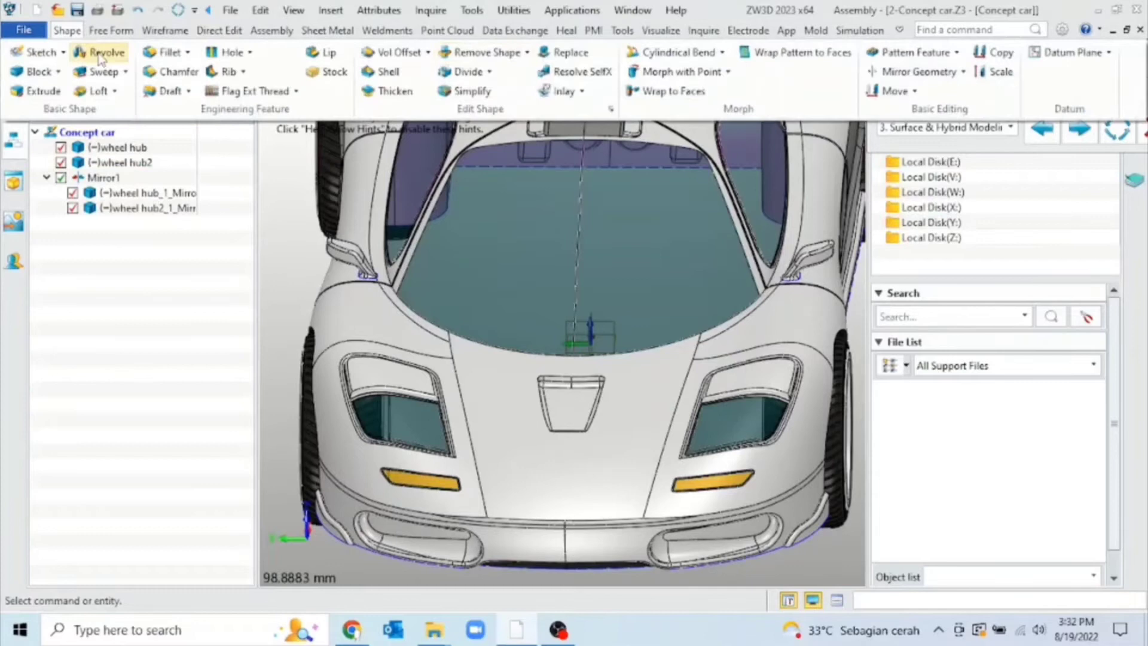
pyautogui.click(166, 52)
pyautogui.scroll(3, 592, 401)
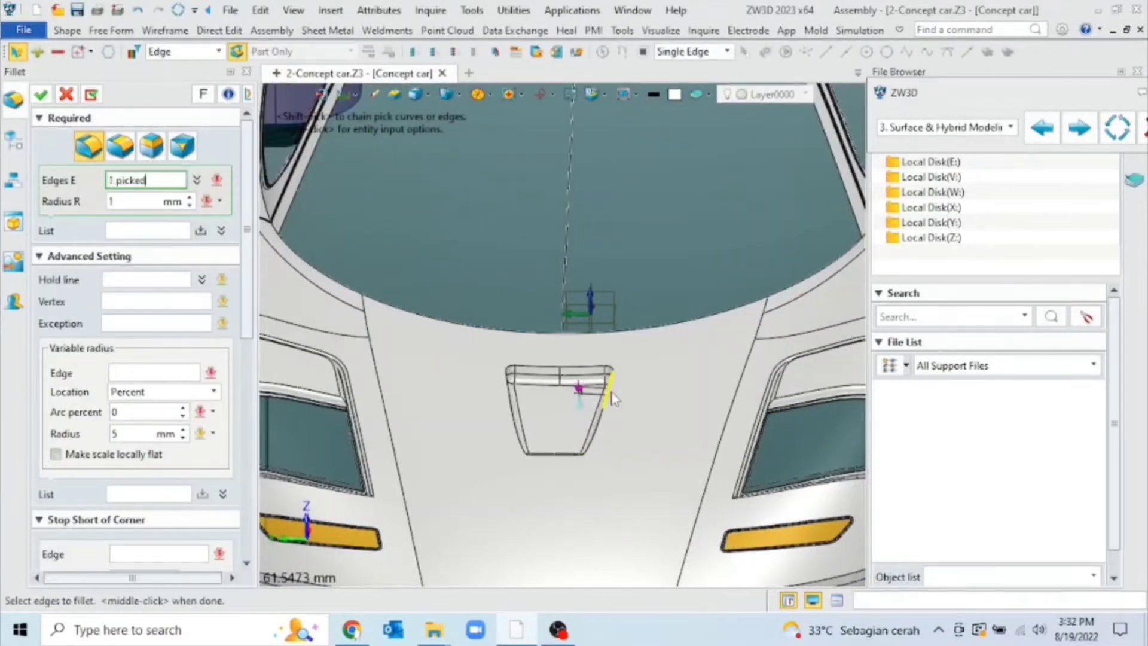
pyautogui.keyDown('shift'); pyautogui.click(610, 392); pyautogui.keyUp('shift')
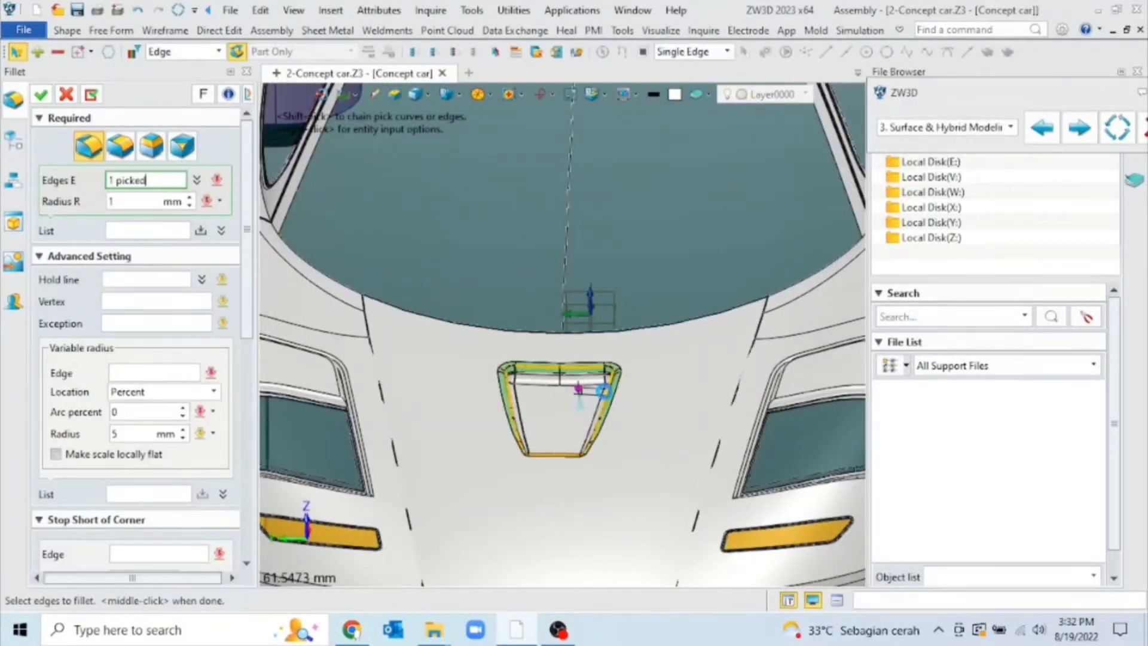
pyautogui.click(42, 95)
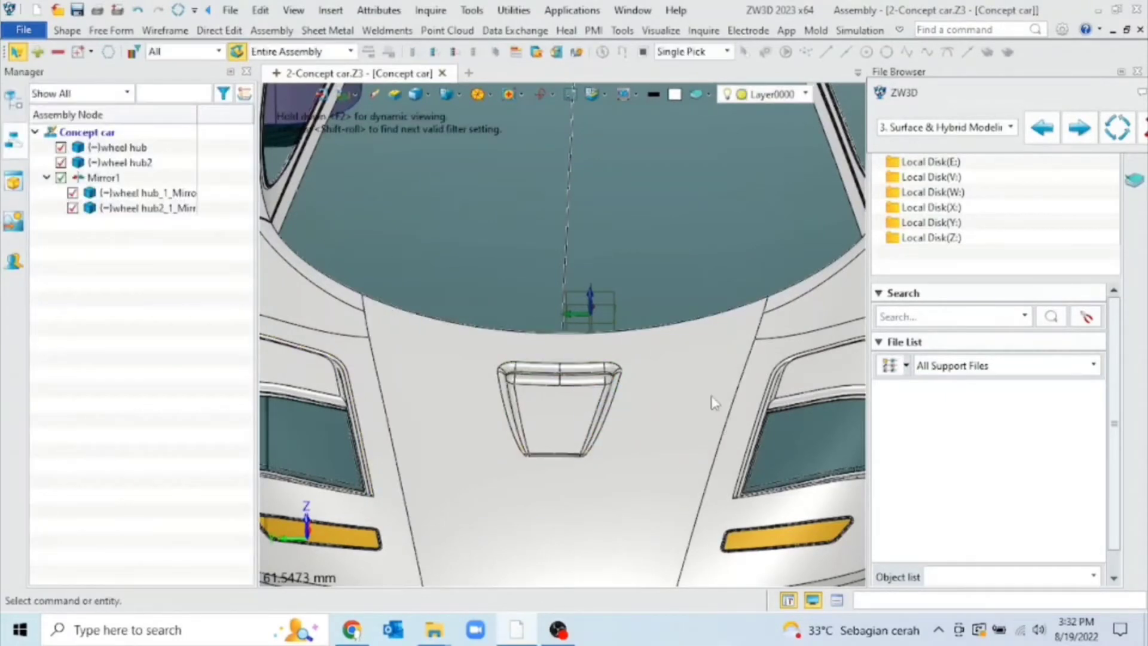
# - Show the hidden surface SF52(Shape52) of the concept car again
pyautogui.scroll(-3, 714, 397)
pyautogui.moveTo(730, 385); pyautogui.dragTo(686, 360, button='middle')
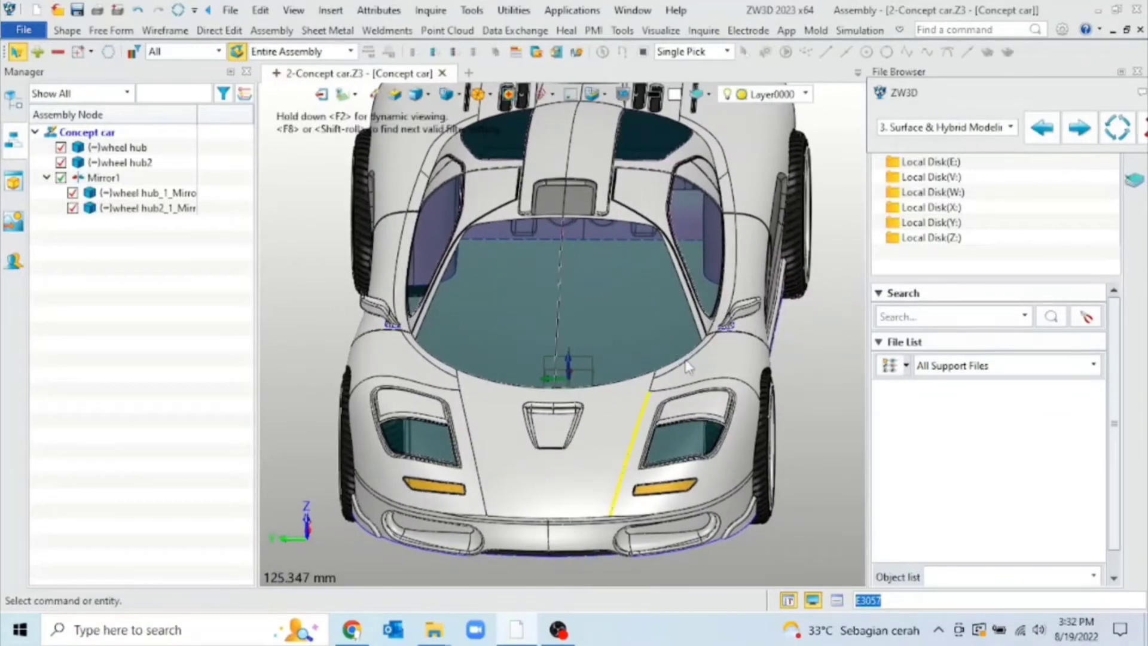
pyautogui.click(16, 112)
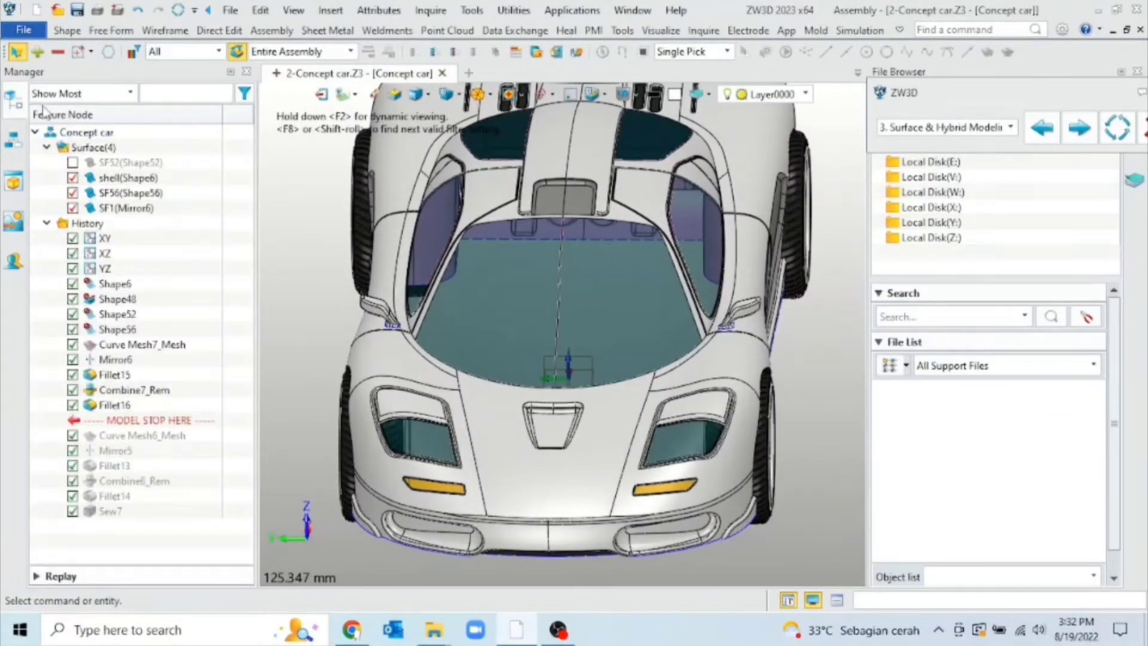
pyautogui.click(72, 162)
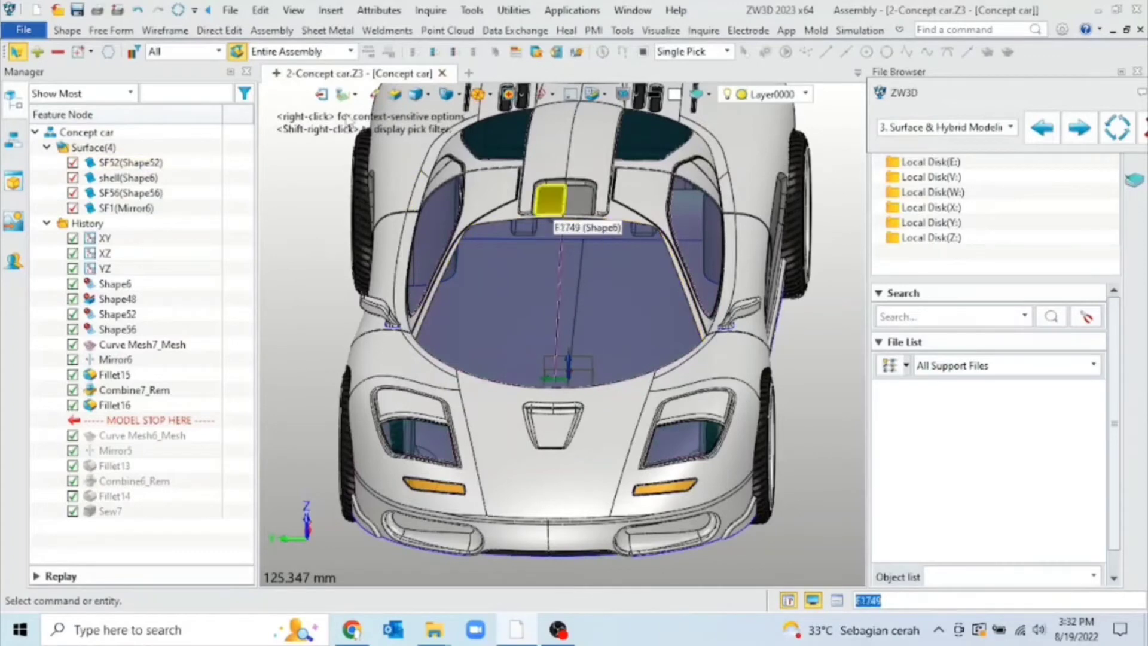
# - Sew the car's four surface shapes together, including the shell and both side mirrors, with a 0.01 mm tolerance
pyautogui.click(163, 33)
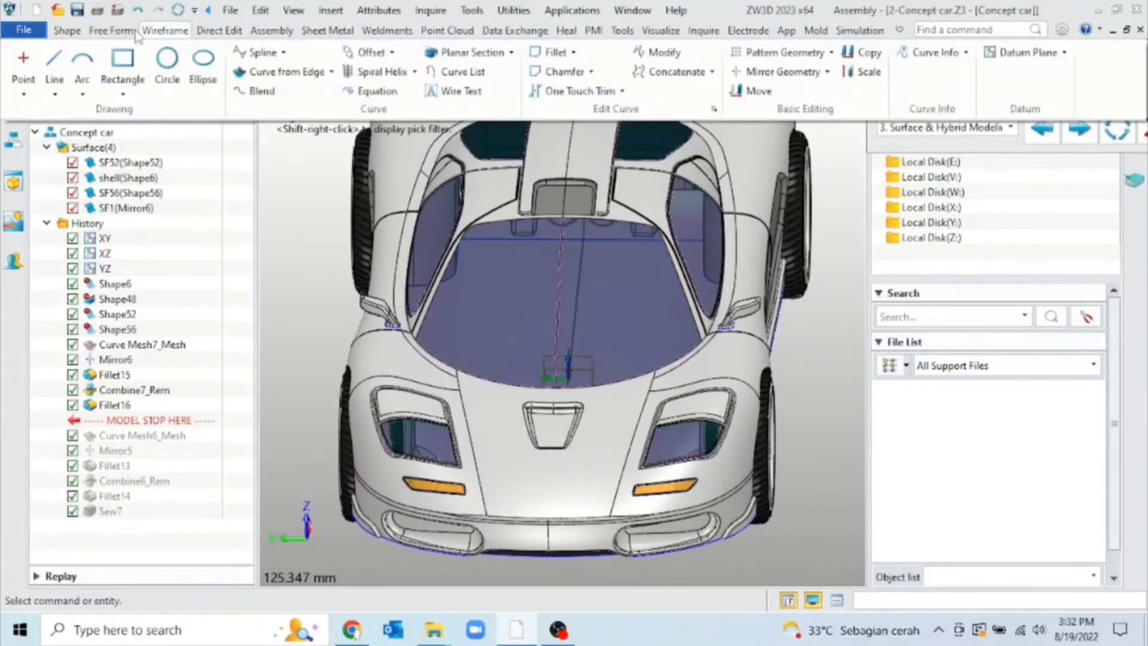
pyautogui.click(132, 32)
pyautogui.click(720, 71)
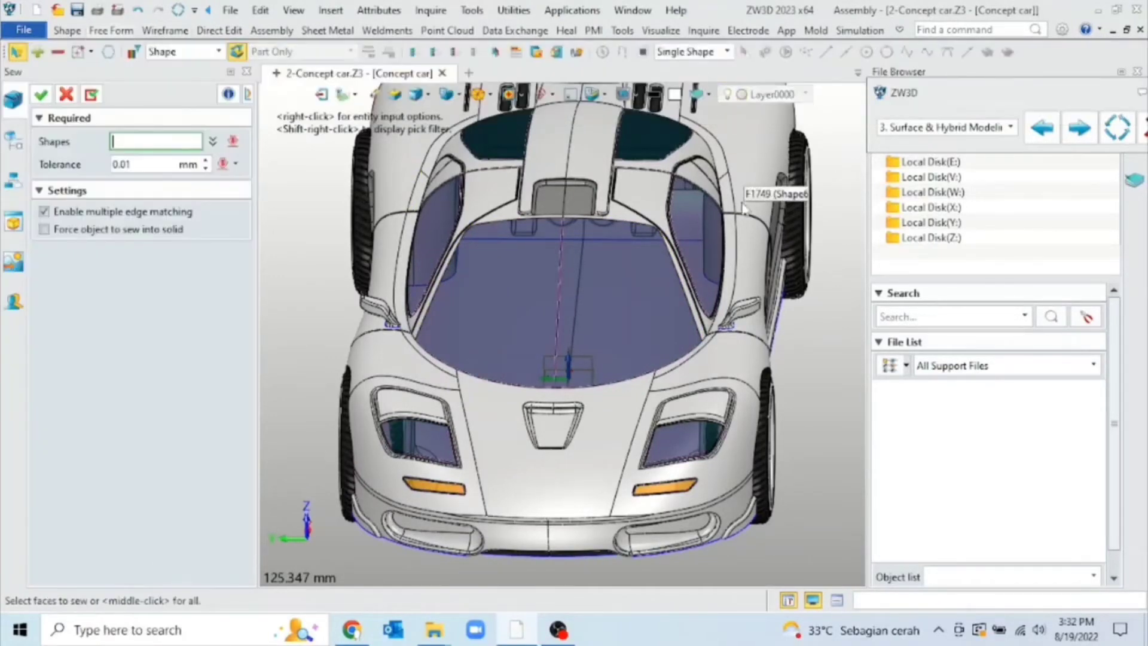
pyautogui.click(742, 204)
pyautogui.moveTo(741, 206); pyautogui.dragTo(638, 258, button='right')
pyautogui.scroll(-3, 703, 237)
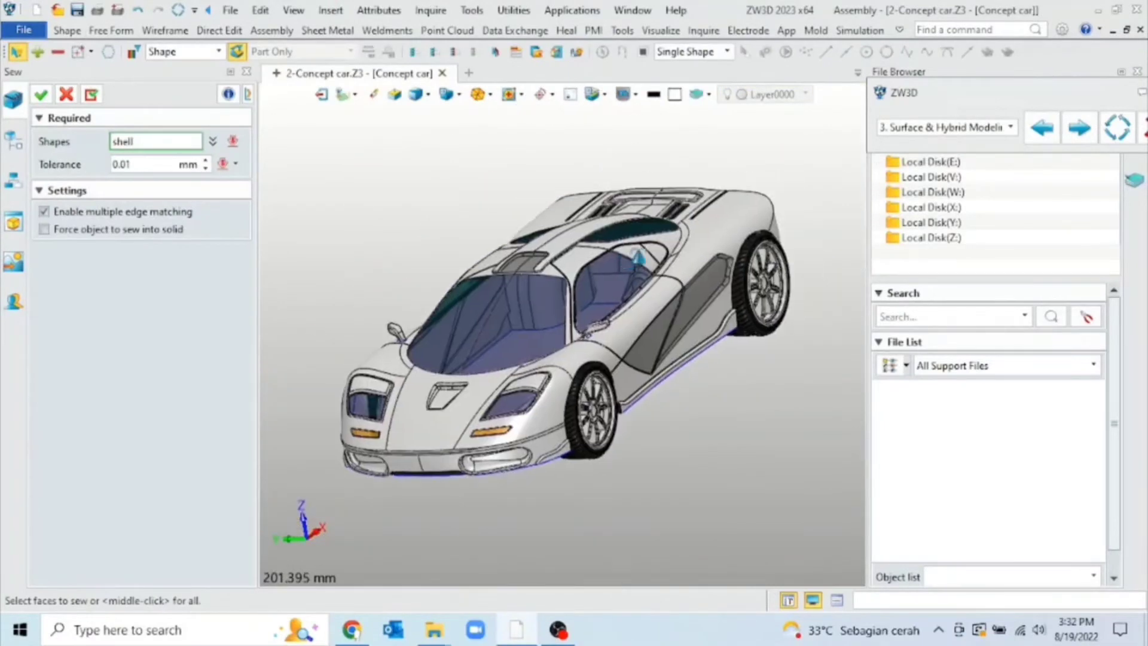
pyautogui.moveTo(638, 258); pyautogui.dragTo(612, 275, button='middle')
pyautogui.click(765, 126)
pyautogui.moveTo(782, 124); pyautogui.dragTo(303, 534)
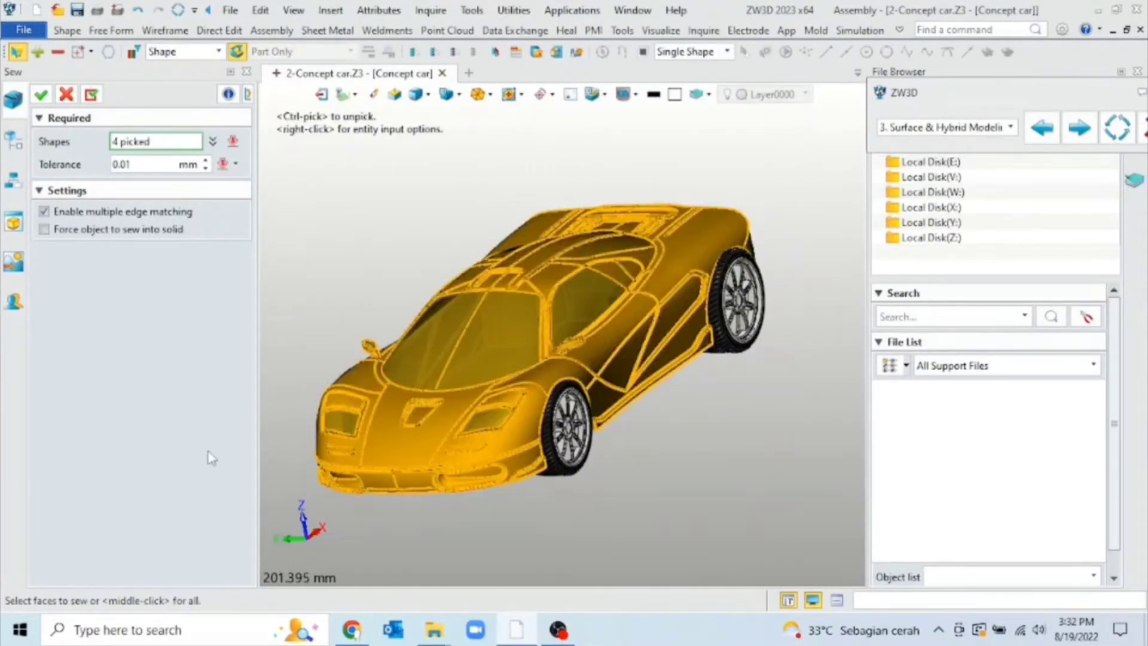
pyautogui.click(39, 95)
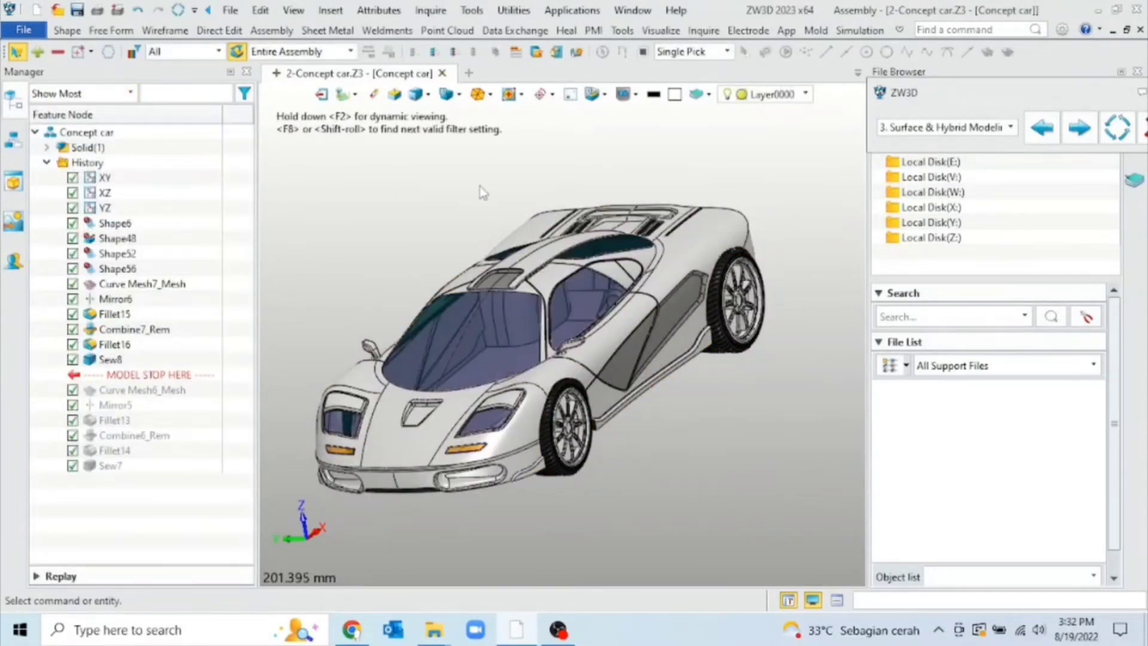
# - Open the front wheel hub component for editing and display it without the rest of the assembly
pyautogui.moveTo(483, 193); pyautogui.dragTo(443, 195, button='middle')
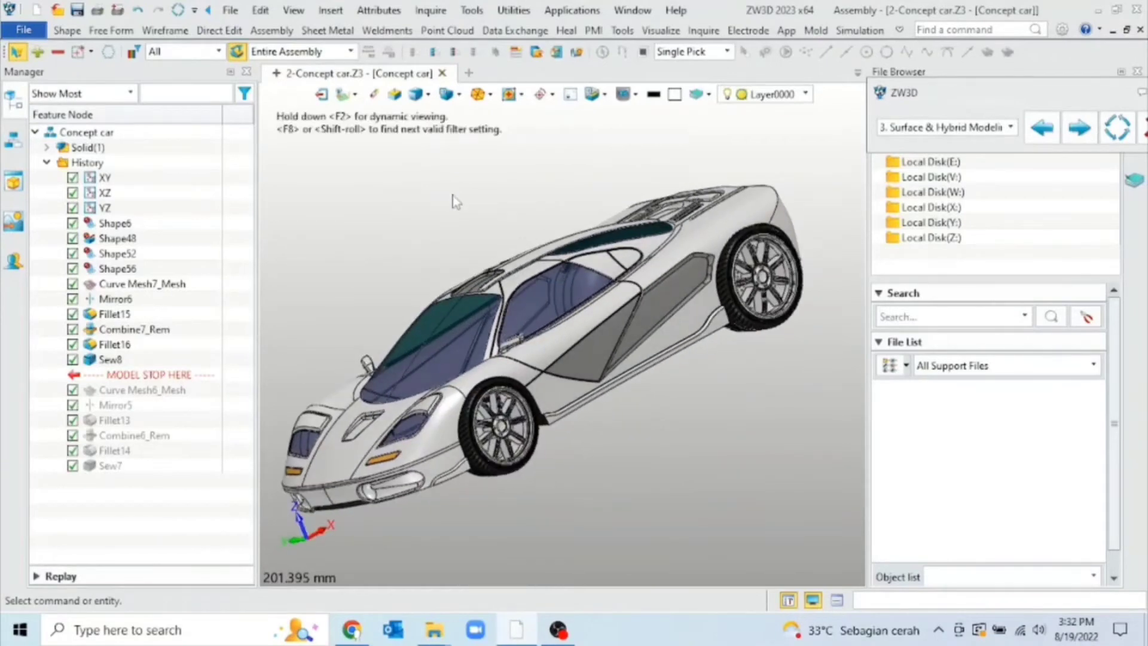
pyautogui.doubleClick(495, 428)
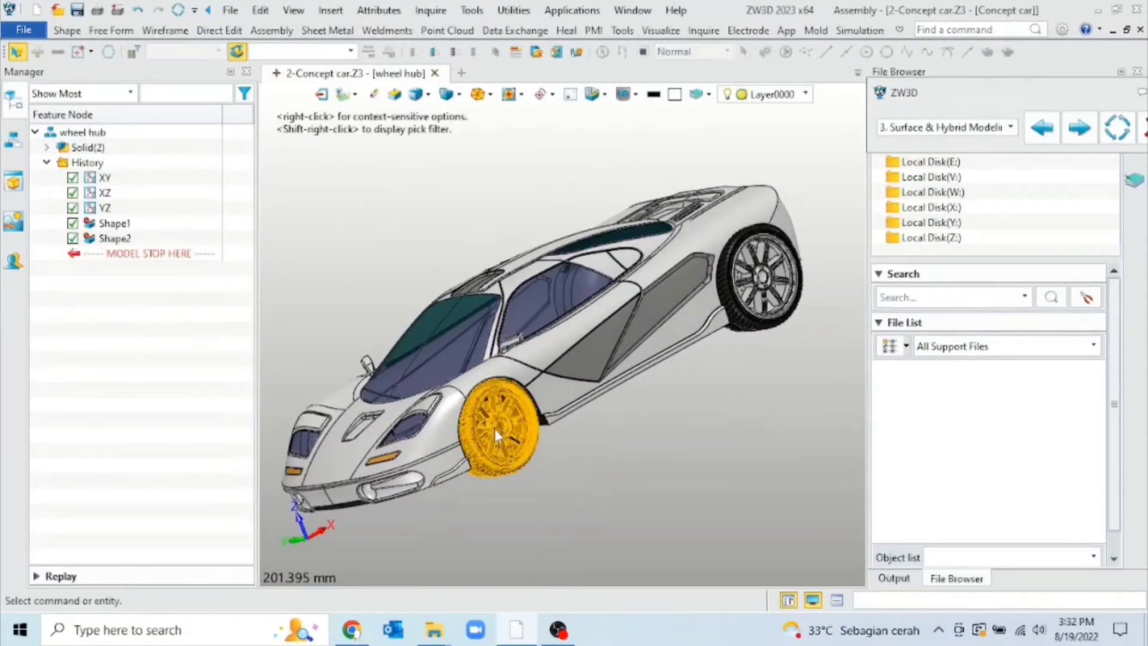
pyautogui.click(570, 98)
# - Use Modify Fillets to set the radius of the fillet ring around the wheel's center cap to 0.2 mm
pyautogui.moveTo(518, 498); pyautogui.dragTo(472, 454, button='middle')
pyautogui.scroll(5, 472, 452)
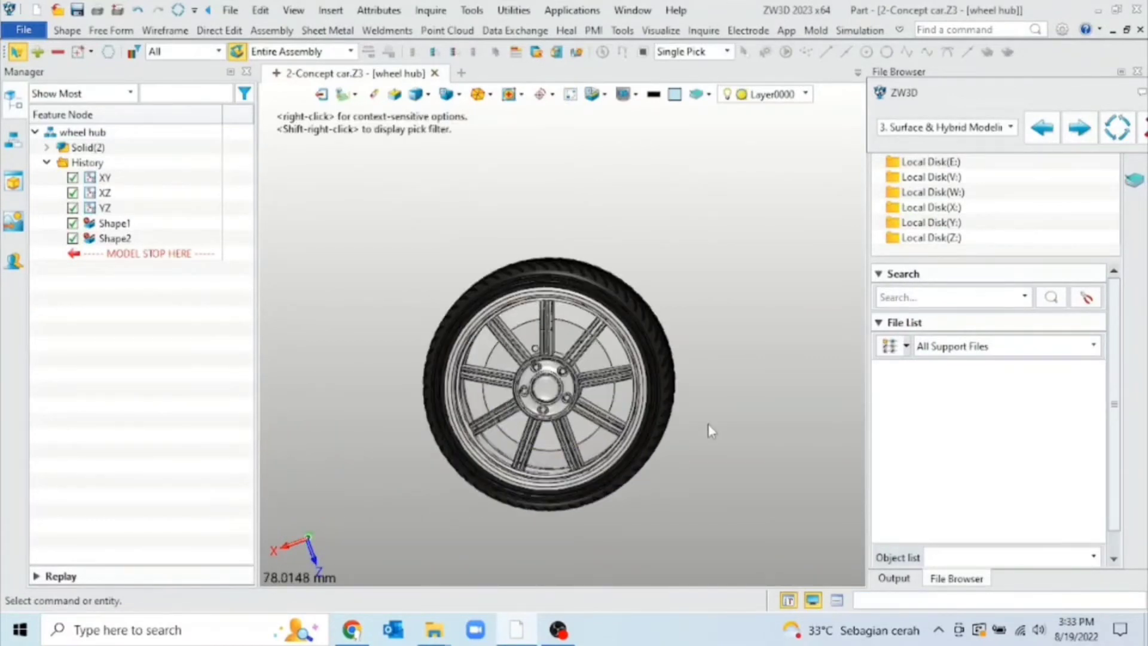
pyautogui.moveTo(707, 423); pyautogui.dragTo(725, 364, button='middle')
pyautogui.scroll(4, 567, 362)
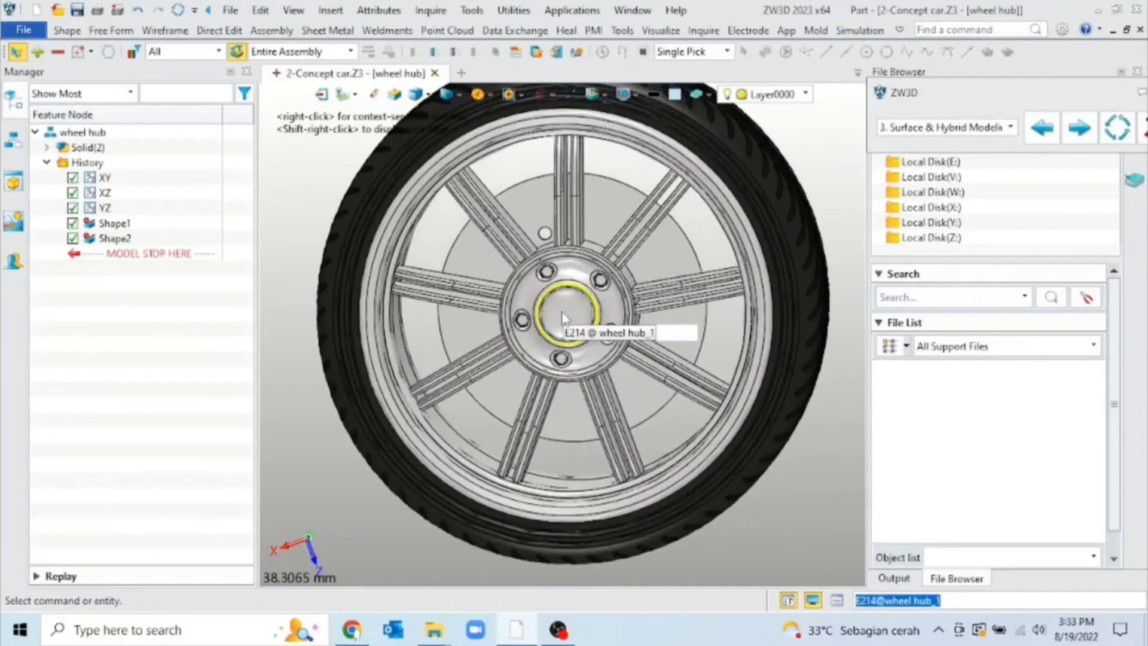
pyautogui.moveTo(496, 299); pyautogui.dragTo(485, 339, button='middle')
pyautogui.click(219, 34)
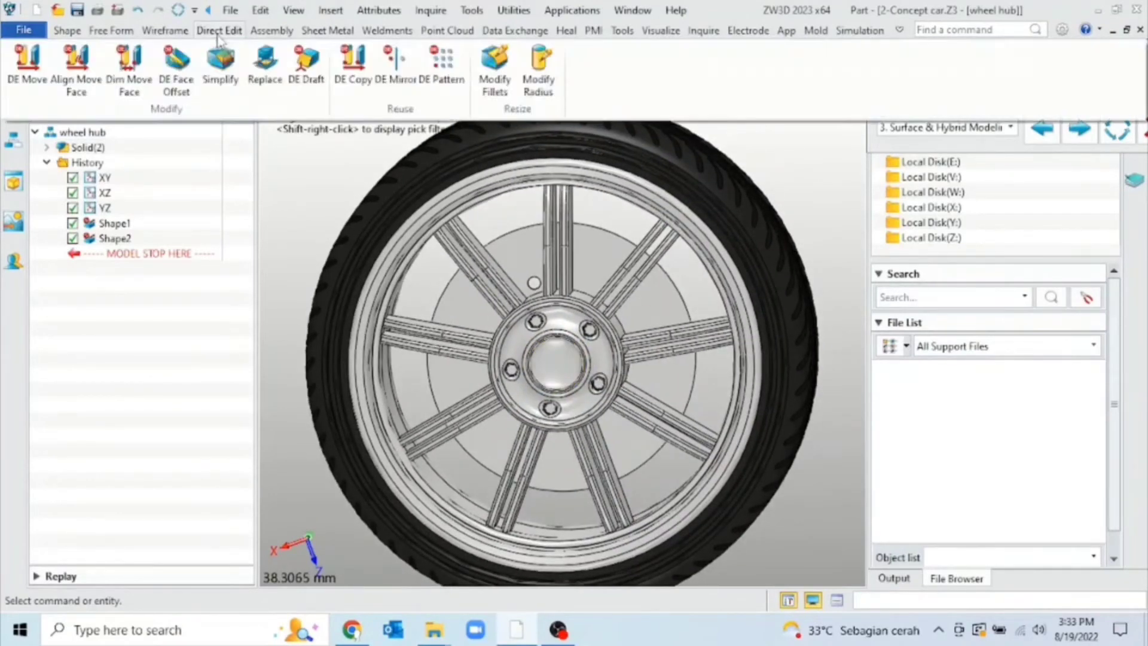
pyautogui.click(511, 91)
pyautogui.click(554, 321)
pyautogui.scroll(2, 555, 325)
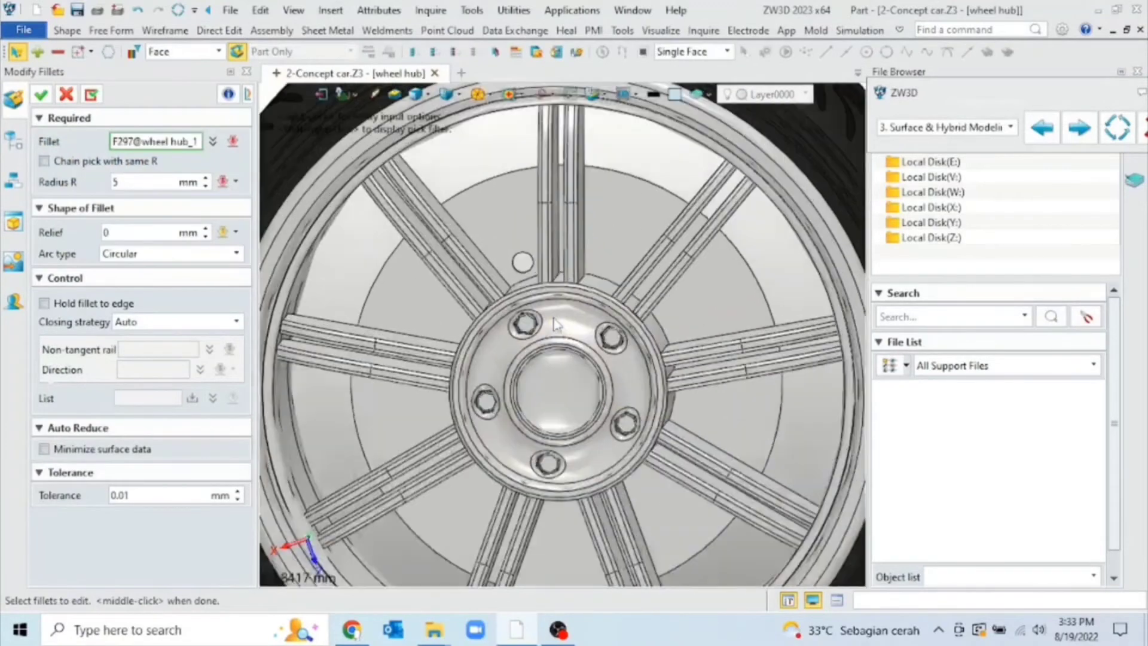
pyautogui.click(568, 351)
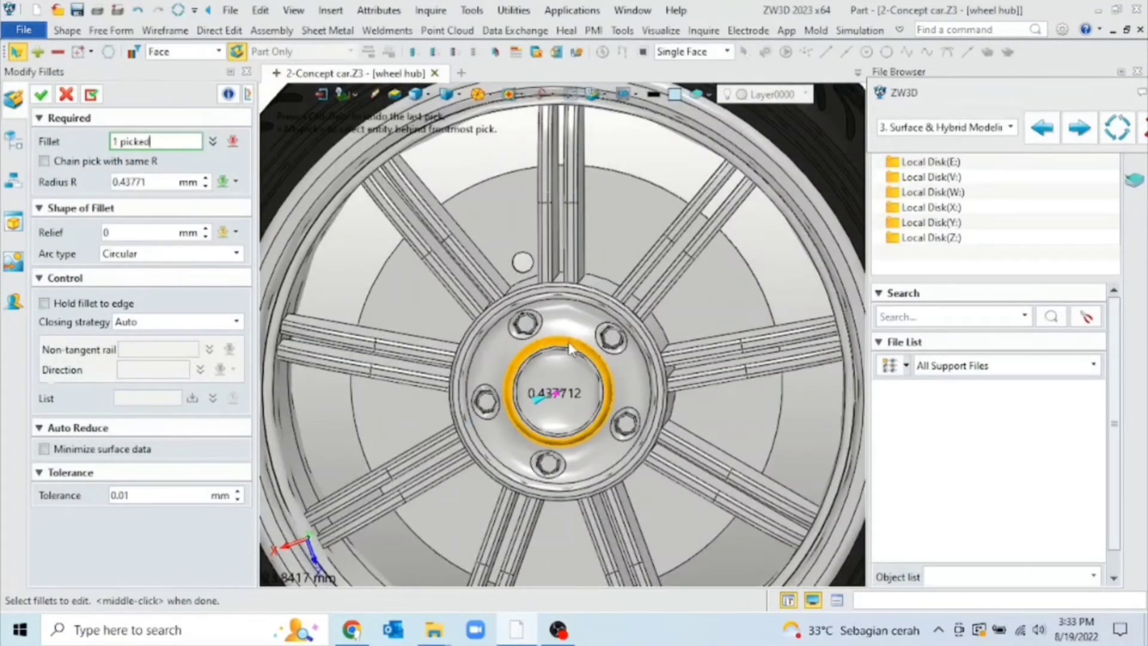
pyautogui.click(163, 182)
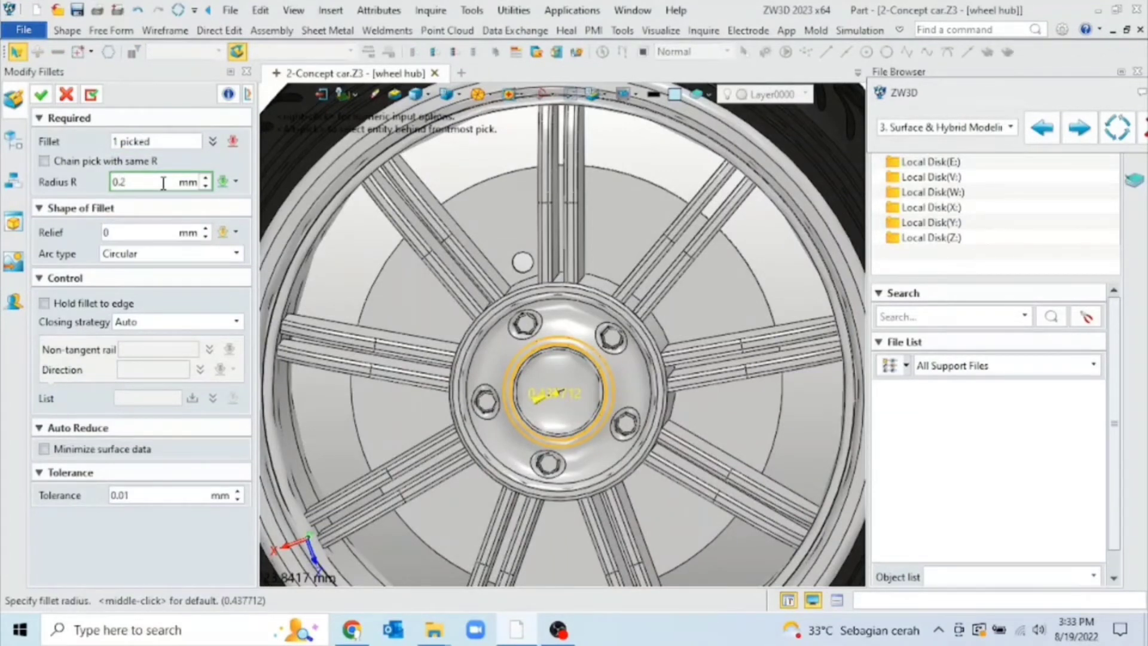
pyautogui.click(42, 95)
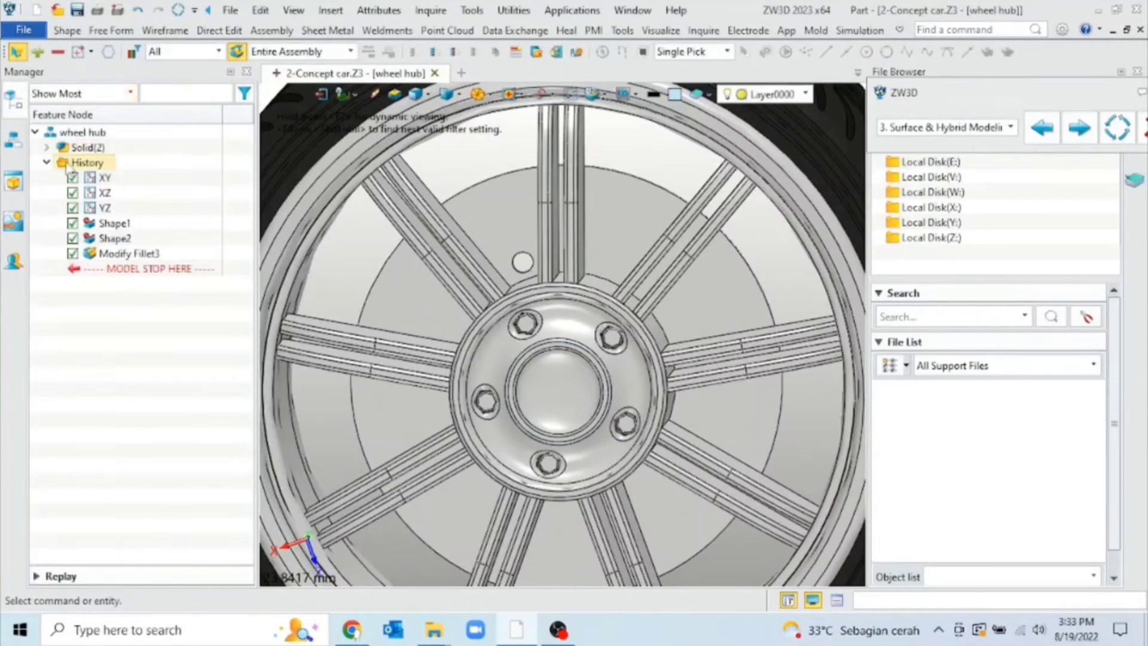
# - Use DE Move to shift the small round hole's face on the back of the wheel's disc by -1.587 mm along Z
pyautogui.moveTo(615, 249)
pyautogui.mouseDown(button='right')
pyautogui.moveTo(633, 235)
pyautogui.moveTo(630, 246)
pyautogui.moveTo(602, 243)
pyautogui.mouseUp(button='right')
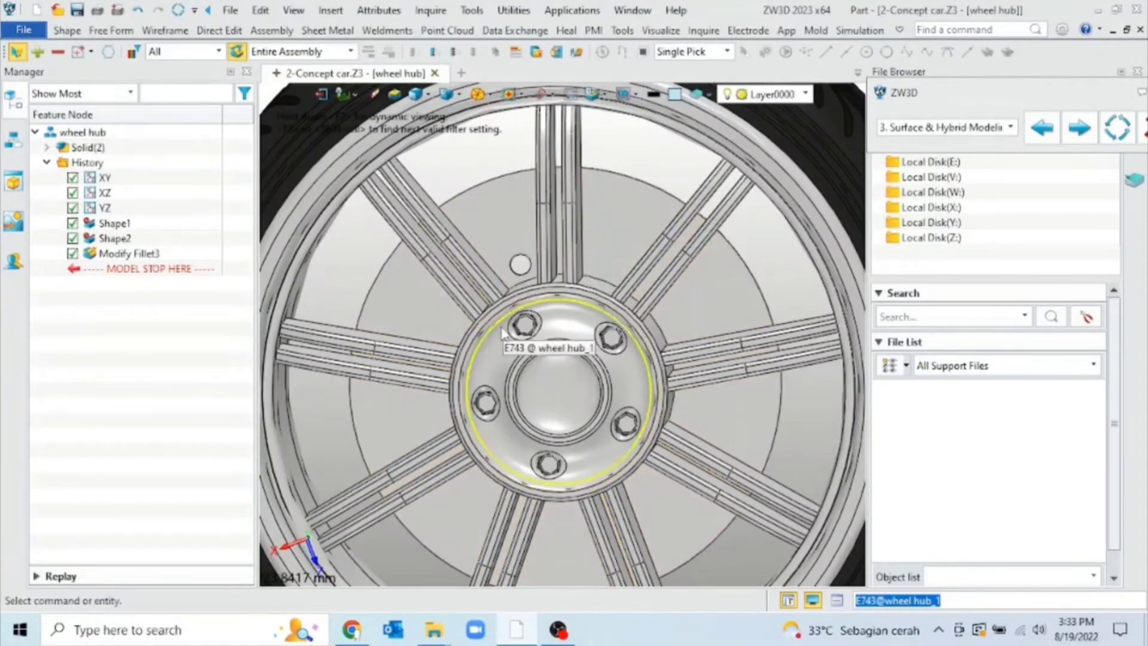
pyautogui.moveTo(526, 333); pyautogui.dragTo(601, 343, button='right')
pyautogui.scroll(3, 474, 356)
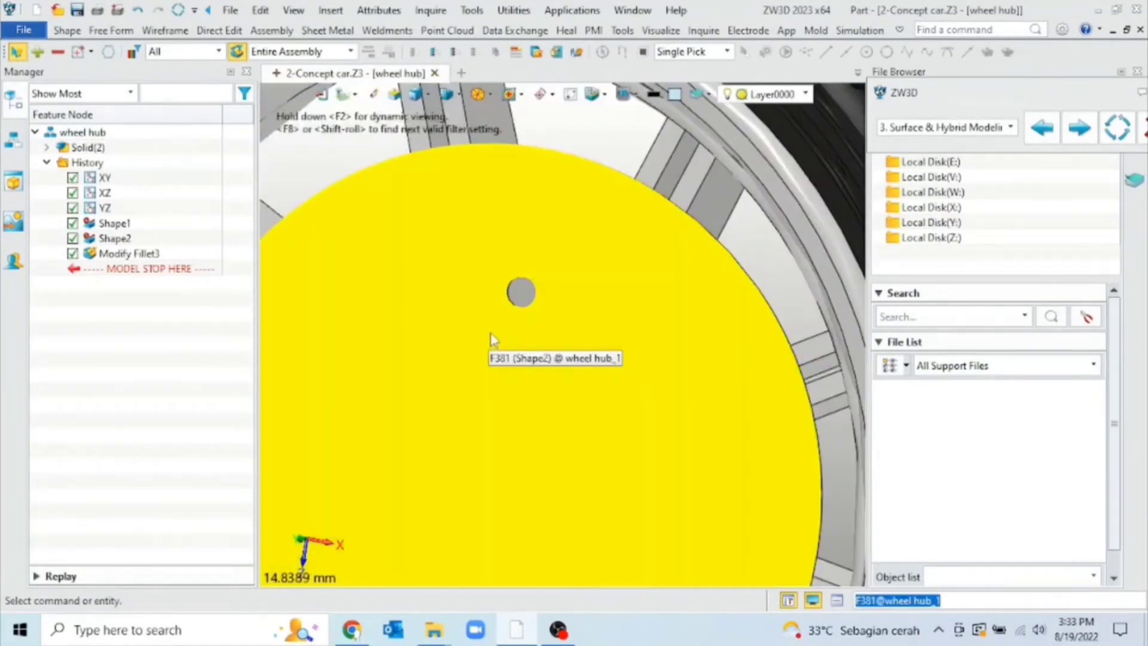
pyautogui.click(221, 30)
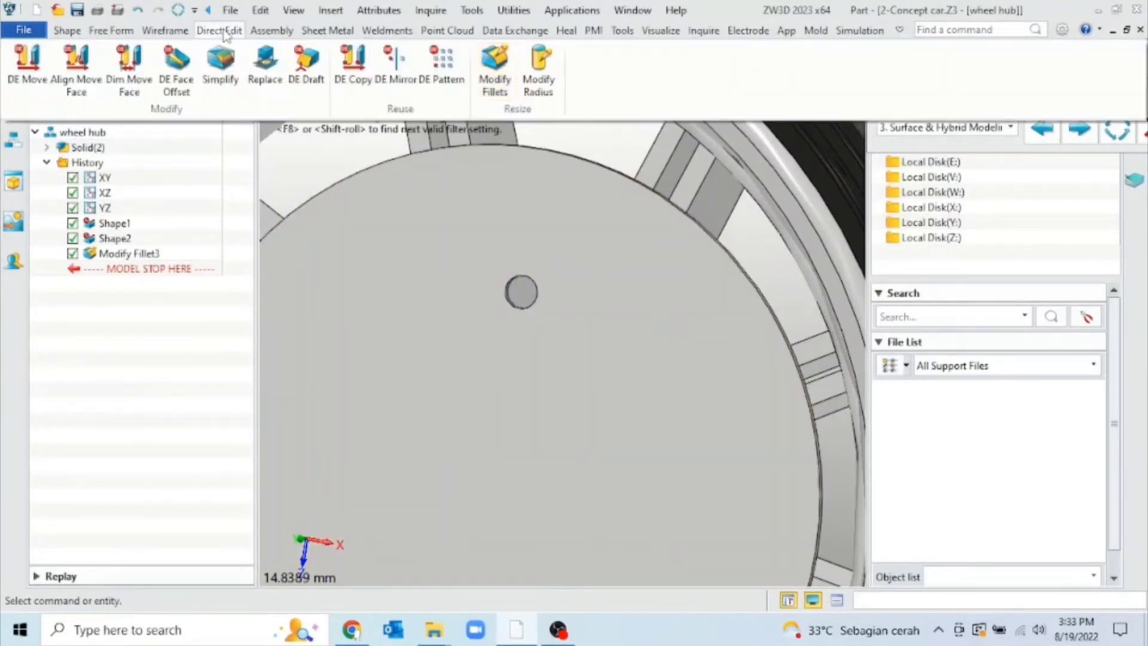
pyautogui.rightClick(34, 63)
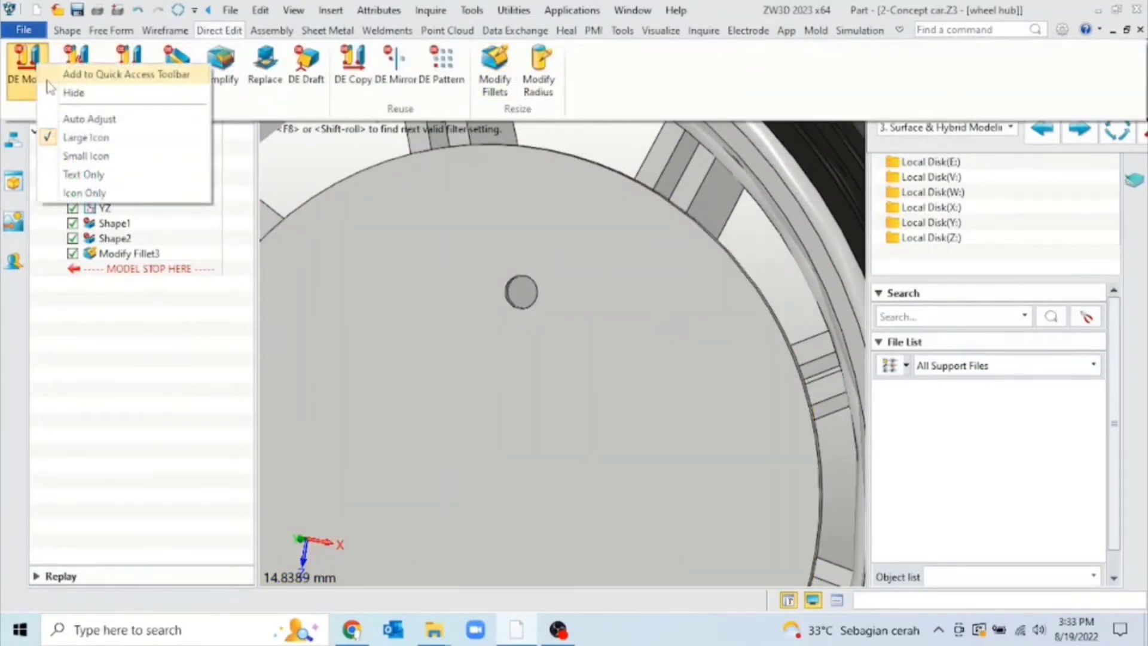
pyautogui.click(35, 68)
pyautogui.click(352, 221)
pyautogui.moveTo(595, 308); pyautogui.dragTo(502, 336, button='right')
pyautogui.scroll(3, 502, 342)
pyautogui.click(453, 328)
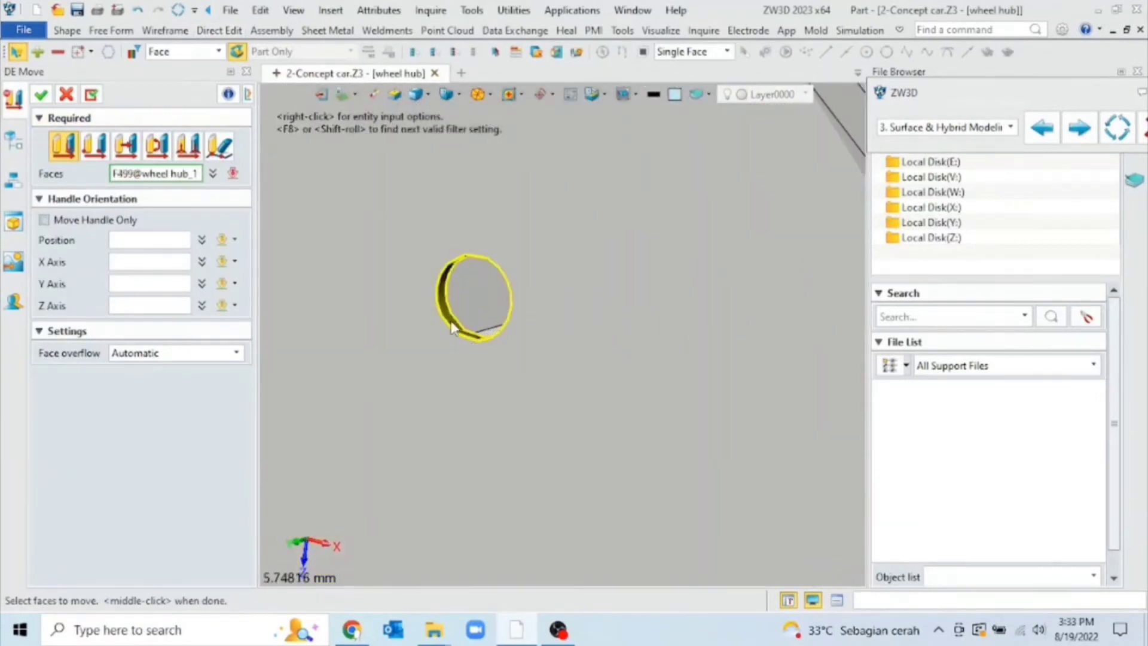
pyautogui.click(454, 328)
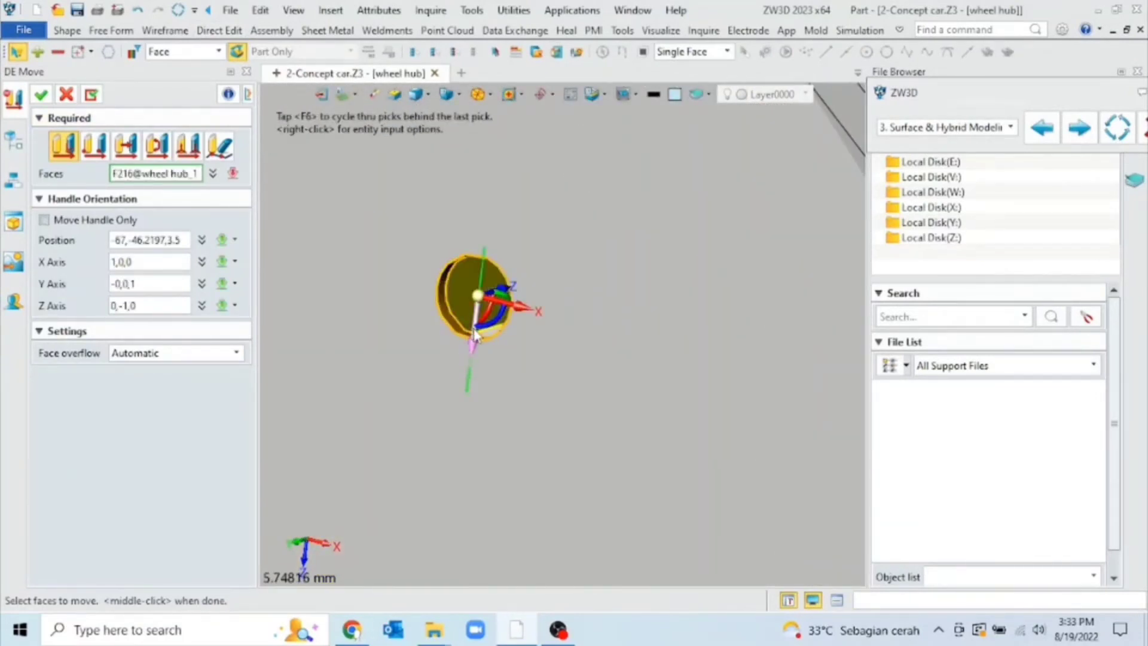
pyautogui.moveTo(474, 335); pyautogui.dragTo(495, 203)
pyautogui.moveTo(493, 196); pyautogui.dragTo(494, 194)
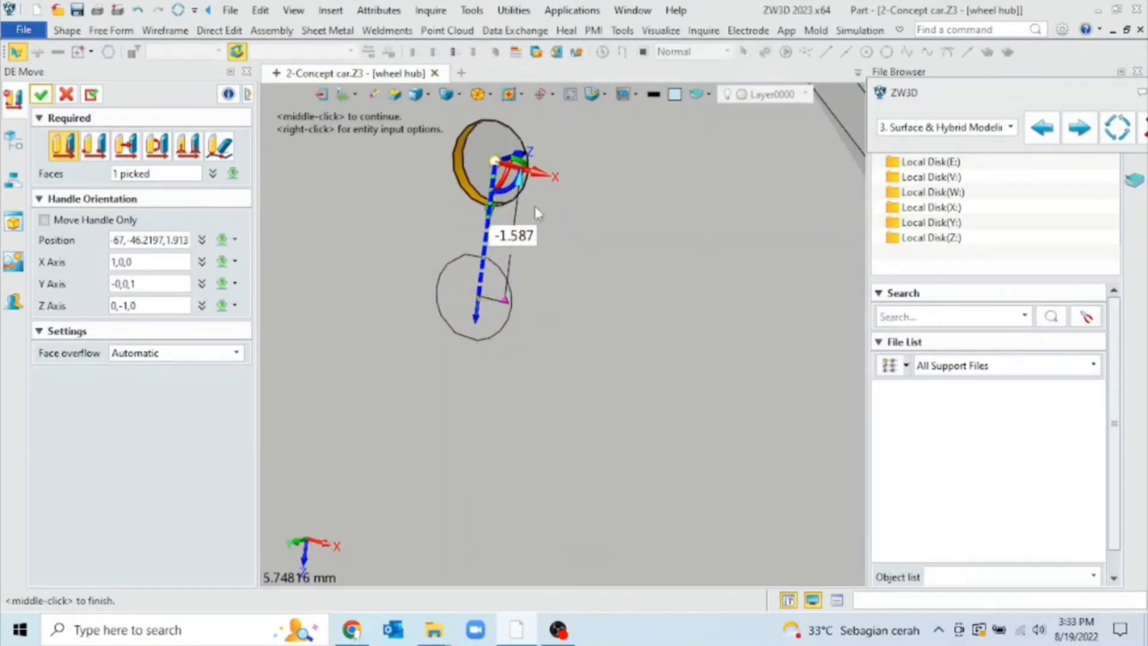
pyautogui.click(40, 94)
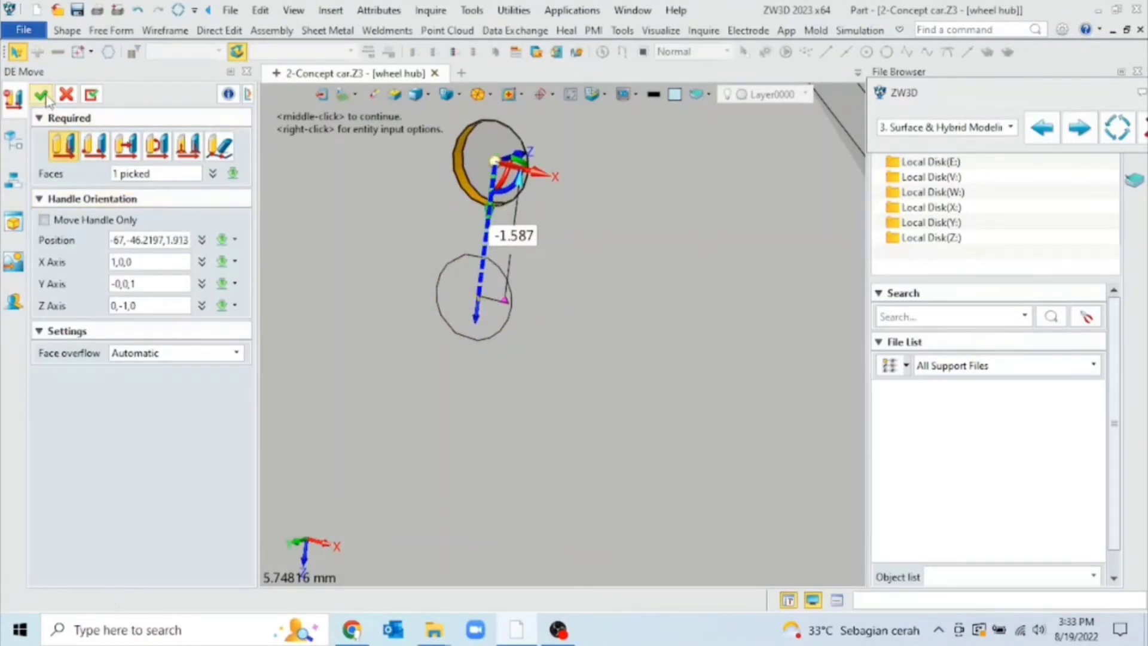
# - Use Modify Radius to set the radius of the small round hole on the wheel's back disc to 1 mm
pyautogui.scroll(5, 509, 238)
pyautogui.moveTo(601, 258)
pyautogui.mouseDown(button='middle')
pyautogui.moveTo(643, 248)
pyautogui.moveTo(595, 259)
pyautogui.moveTo(604, 261)
pyautogui.mouseUp(button='middle')
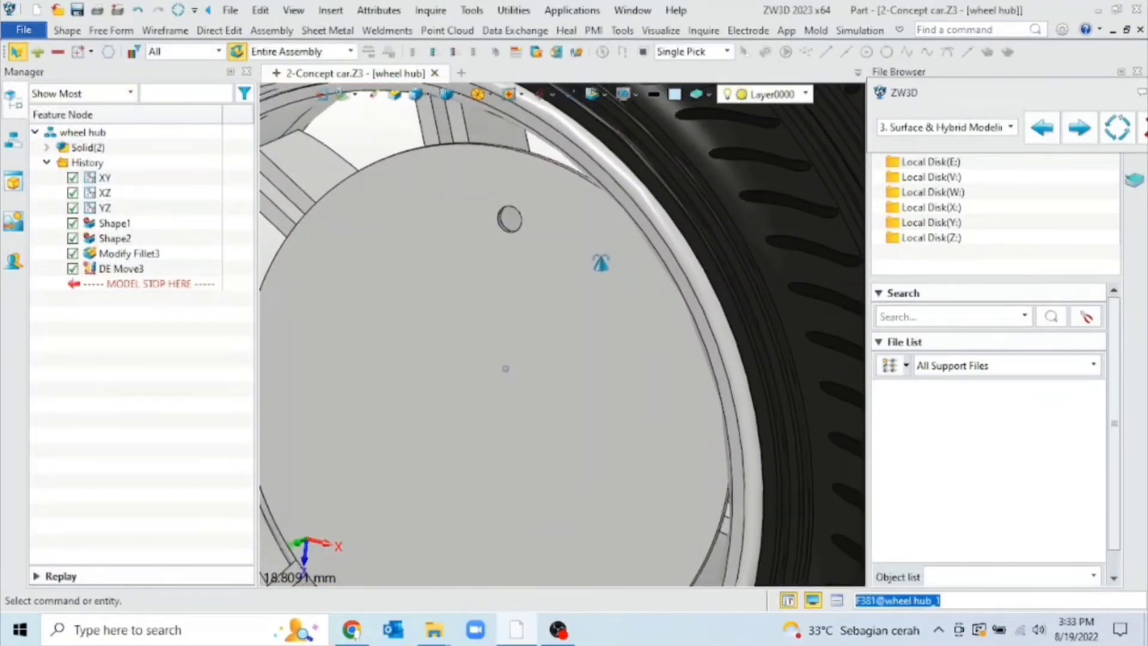
pyautogui.click(216, 31)
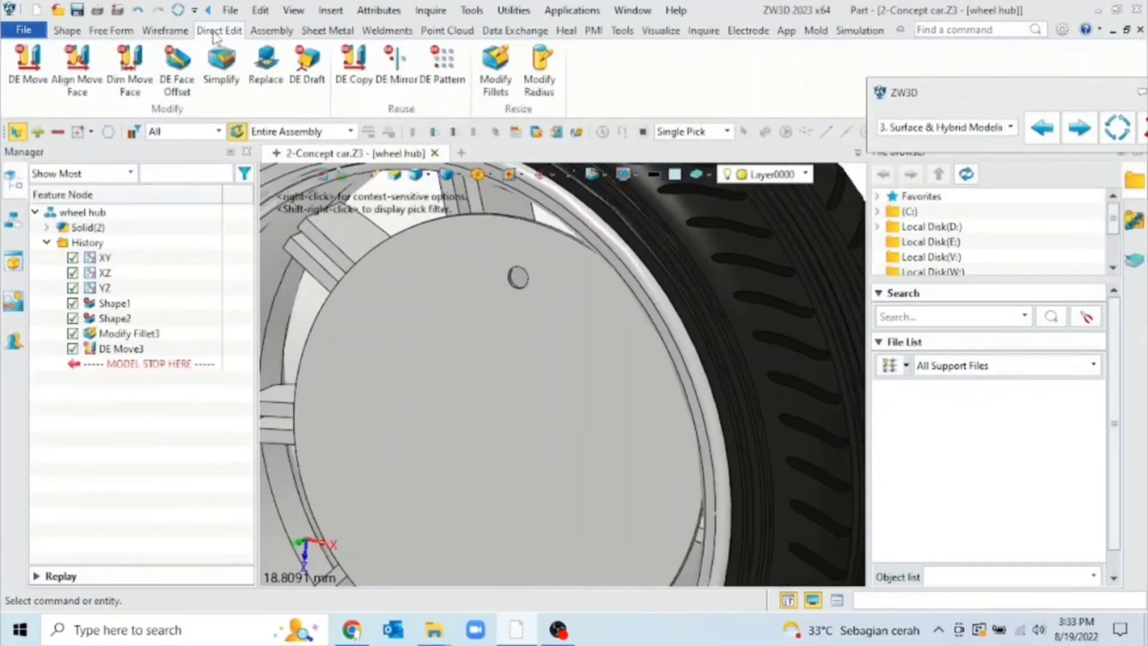
pyautogui.click(561, 90)
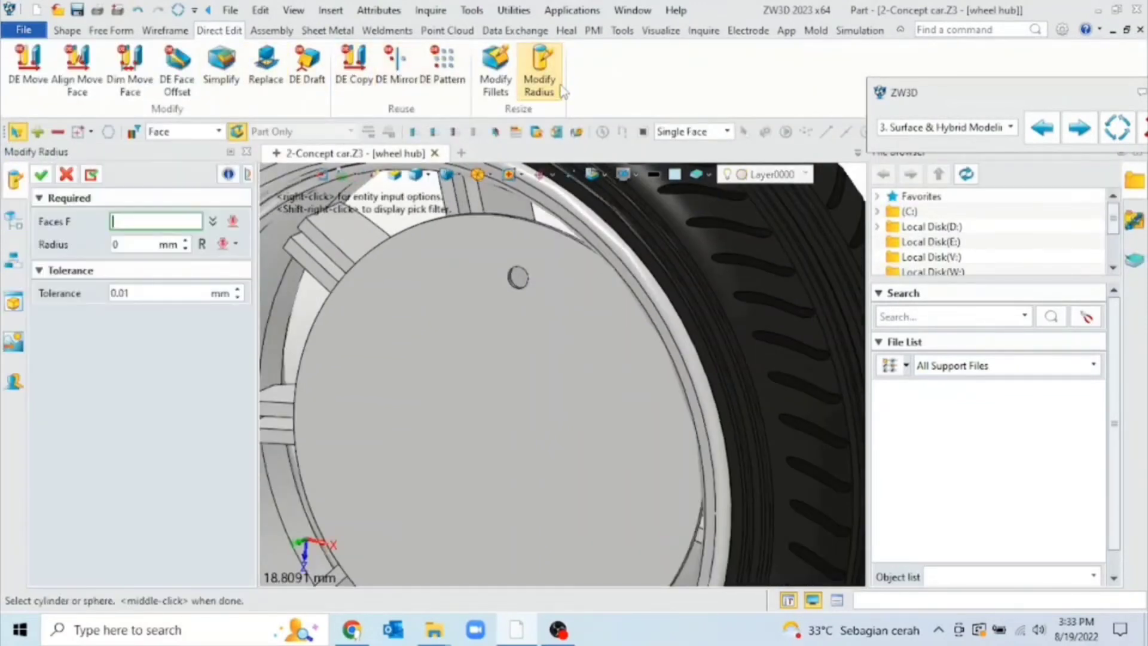
pyautogui.scroll(5, 516, 291)
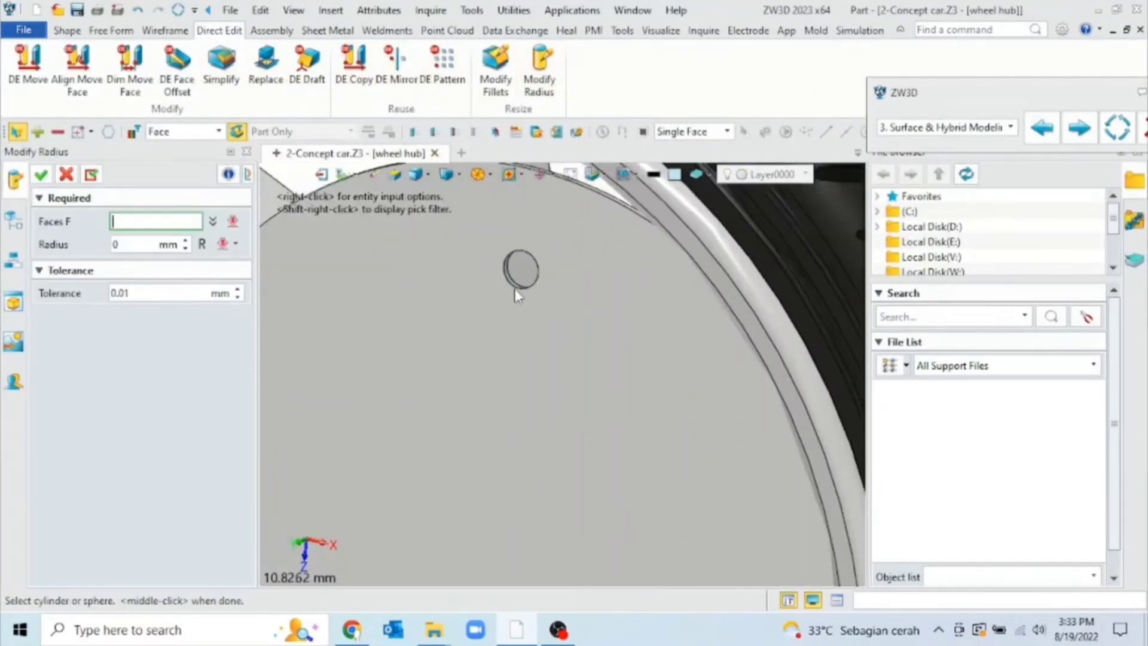
pyautogui.click(514, 284)
pyautogui.click(515, 287)
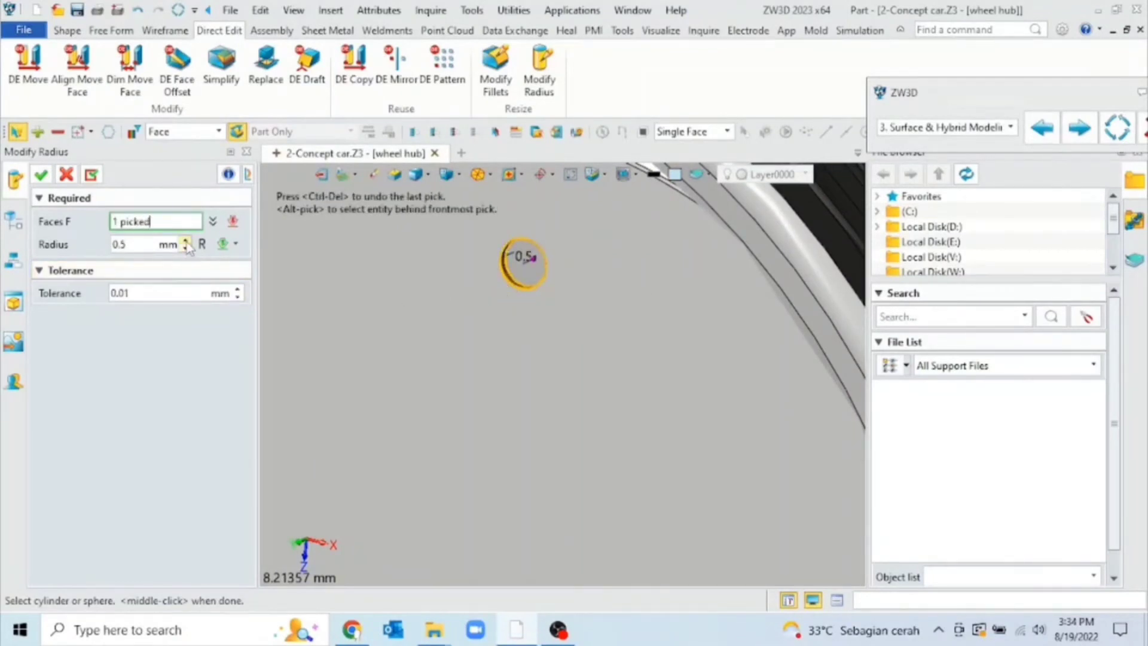
pyautogui.click(186, 241)
pyautogui.click(186, 241)
pyautogui.click(186, 248)
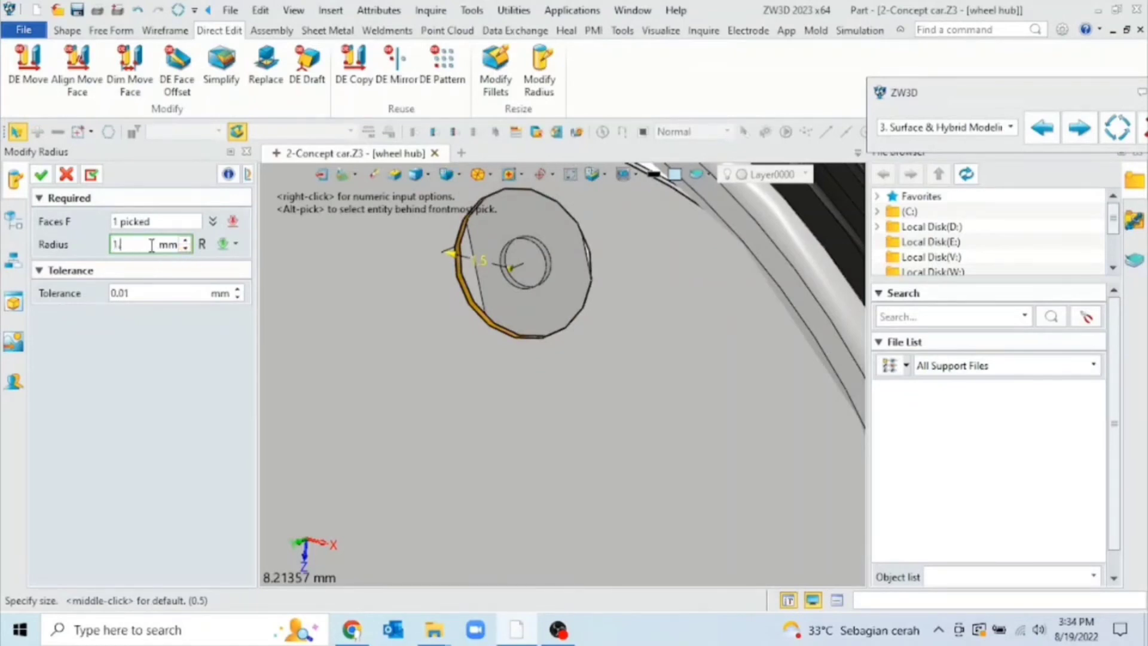
pyautogui.click(41, 174)
# - Use DE Pattern to repeat the hole's face in a circle about the disc's center axis (0,1,0), with 9 instances at 40 degrees
pyautogui.scroll(-5, 412, 281)
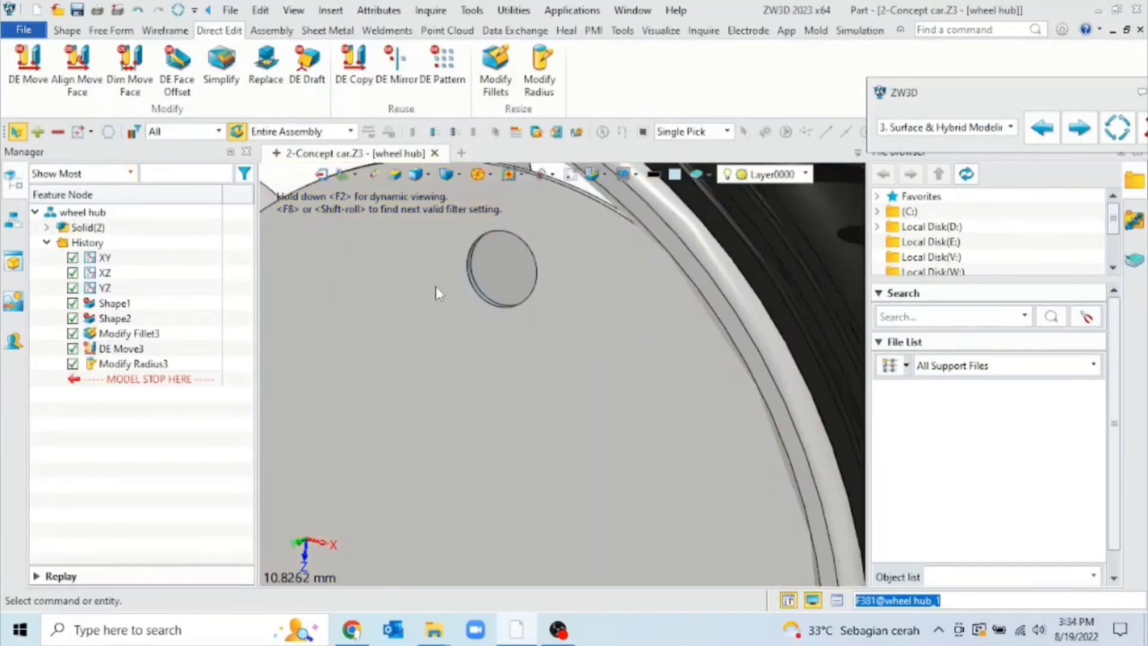
pyautogui.scroll(-3, 589, 290)
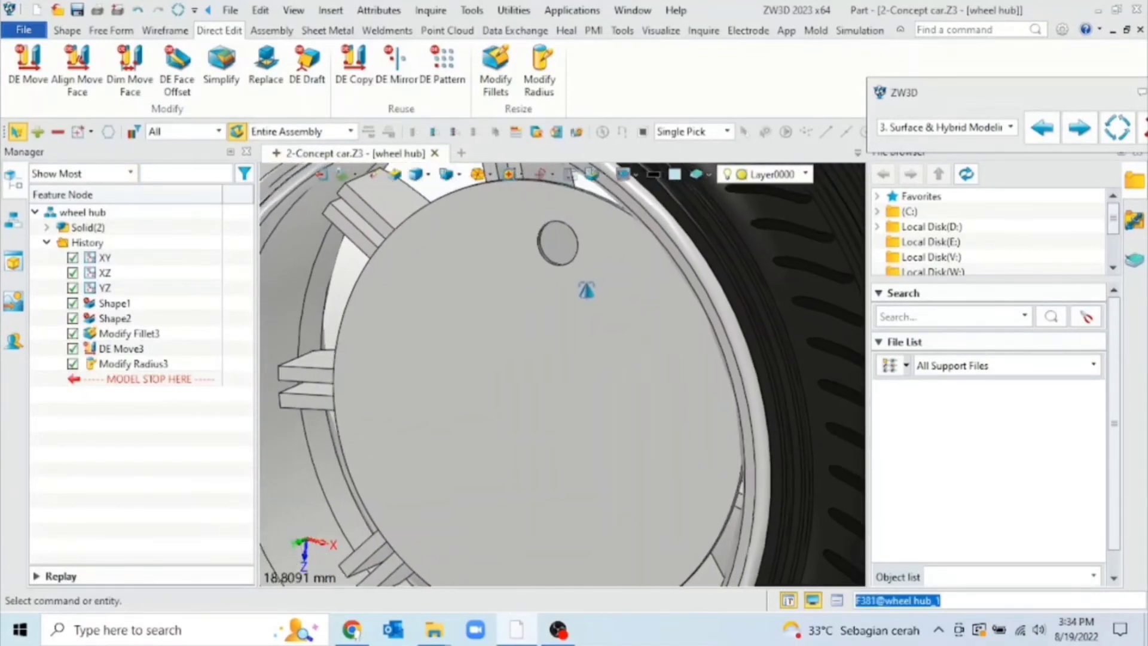
pyautogui.click(443, 72)
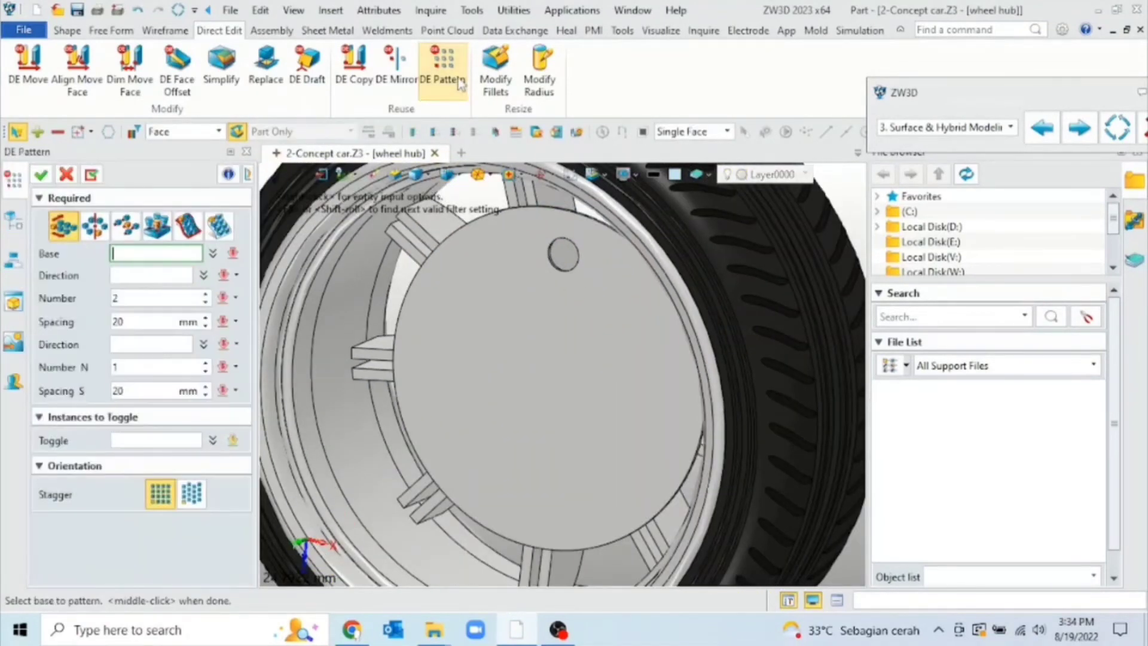
pyautogui.click(94, 226)
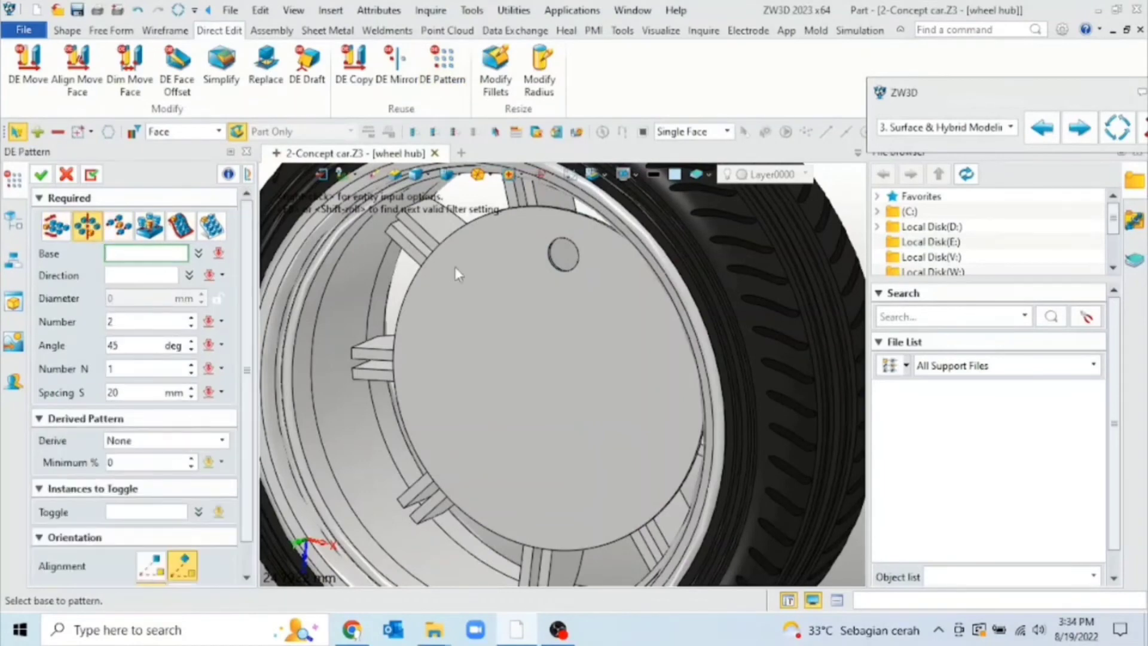
pyautogui.click(565, 263)
pyautogui.scroll(3, 556, 263)
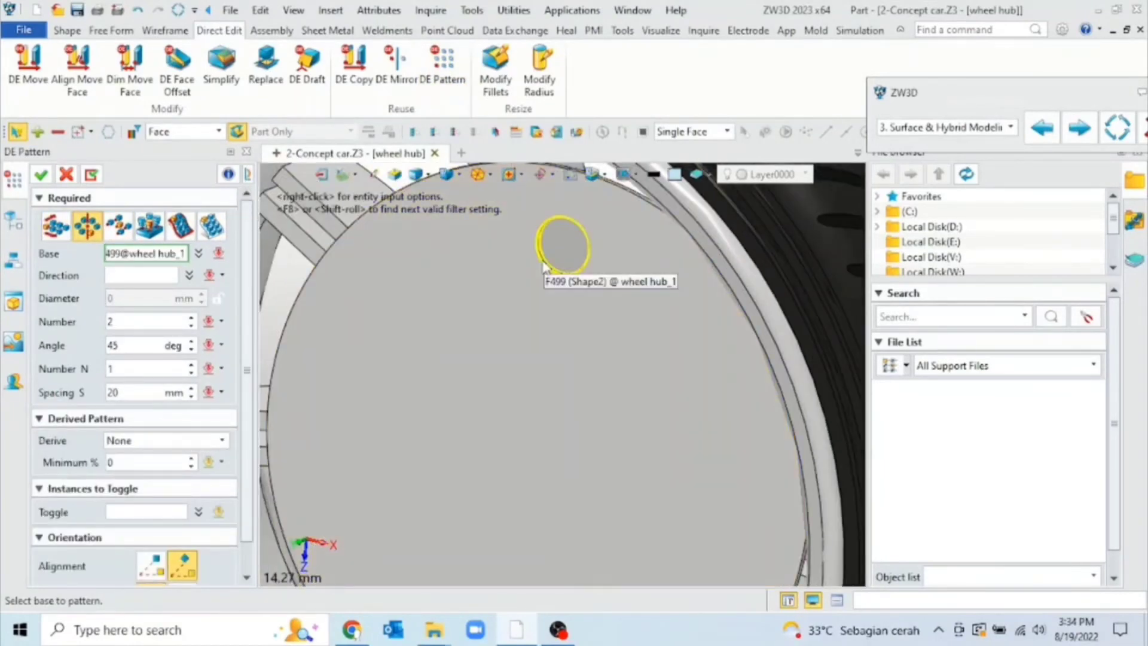
pyautogui.click(151, 275)
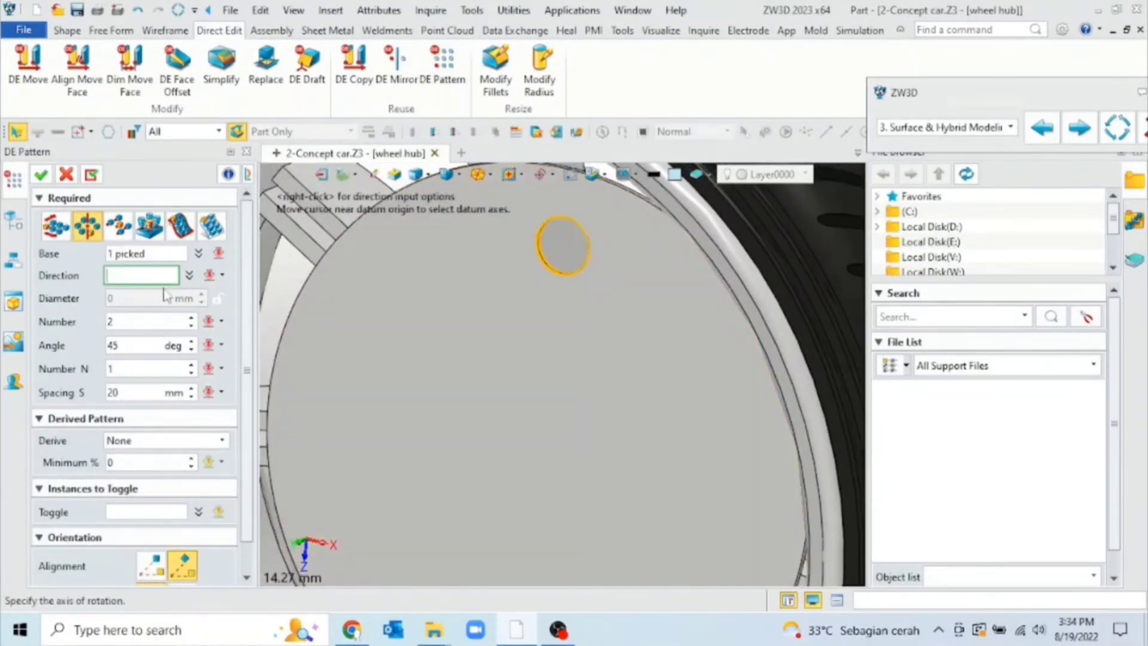
pyautogui.scroll(-4, 564, 389)
pyautogui.rightClick(548, 429)
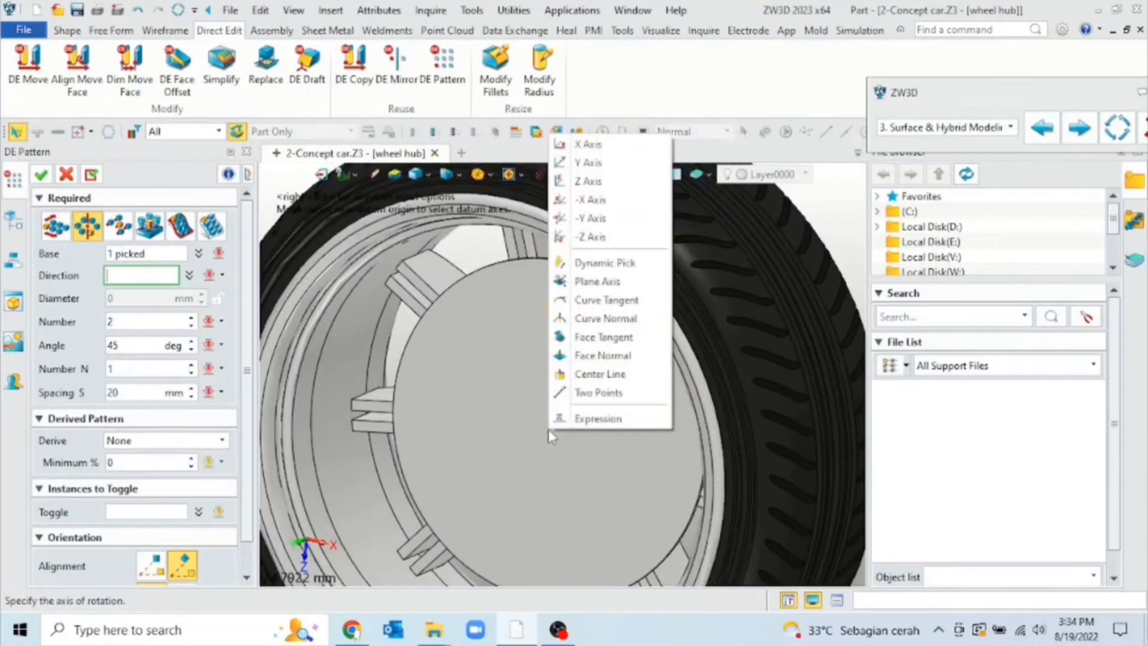
pyautogui.click(546, 438)
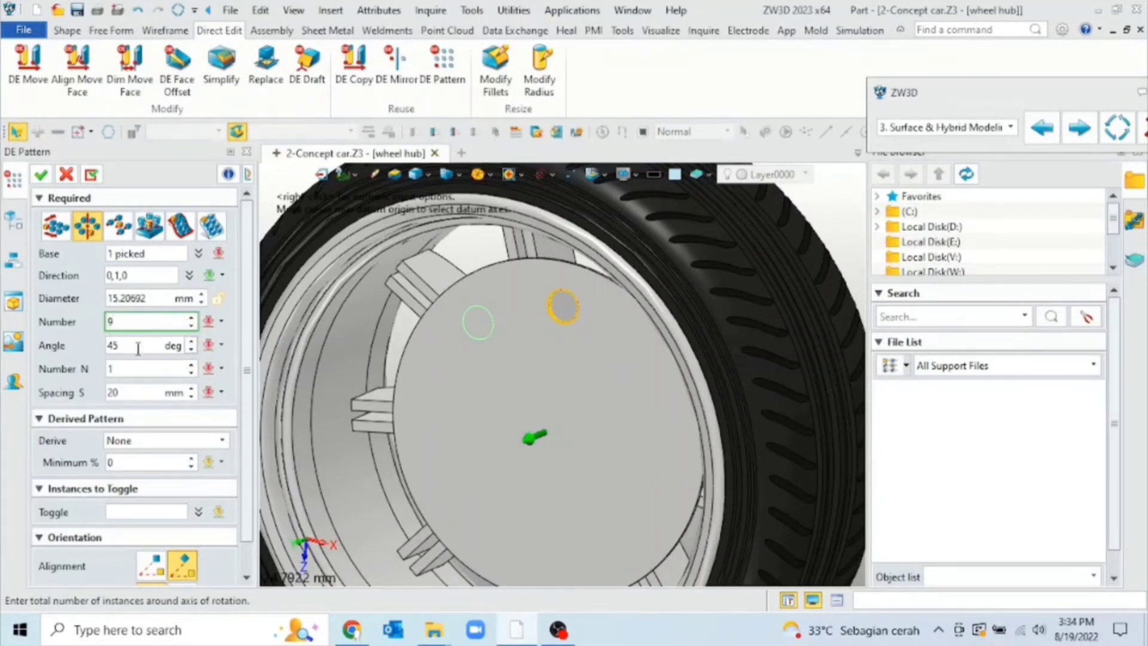
pyautogui.click(113, 348)
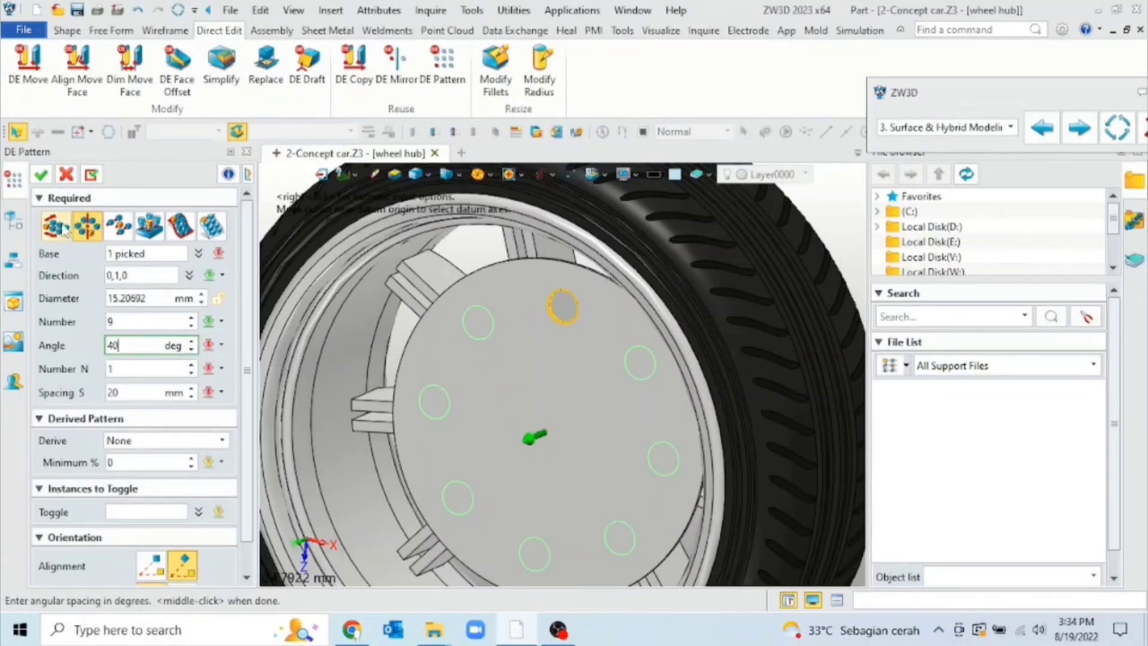
pyautogui.click(46, 175)
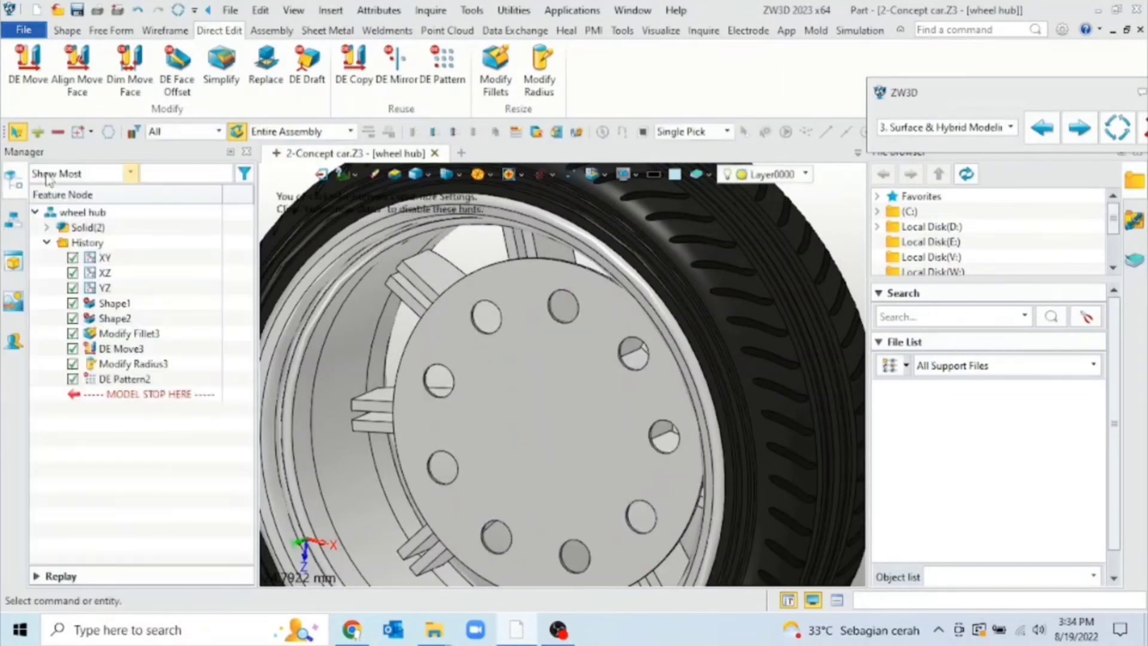
# - Use Simplify to remove all faces of the upper-right lug bolt and its recess on the front of the wheel hub
pyautogui.moveTo(543, 402); pyautogui.dragTo(549, 366, button='middle')
pyautogui.scroll(-3, 558, 326)
pyautogui.moveTo(549, 366); pyautogui.dragTo(580, 357, button='right')
pyautogui.moveTo(651, 412); pyautogui.dragTo(525, 380, button='right')
pyautogui.scroll(5, 526, 381)
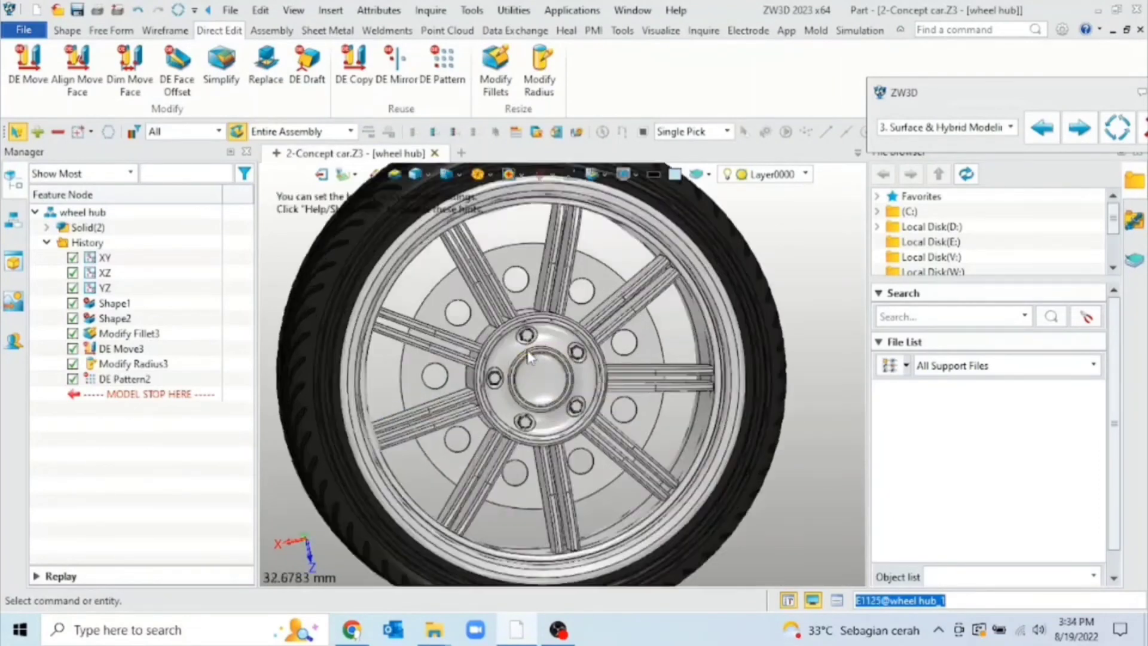
pyautogui.moveTo(575, 358); pyautogui.dragTo(594, 314, button='middle')
pyautogui.scroll(2, 592, 315)
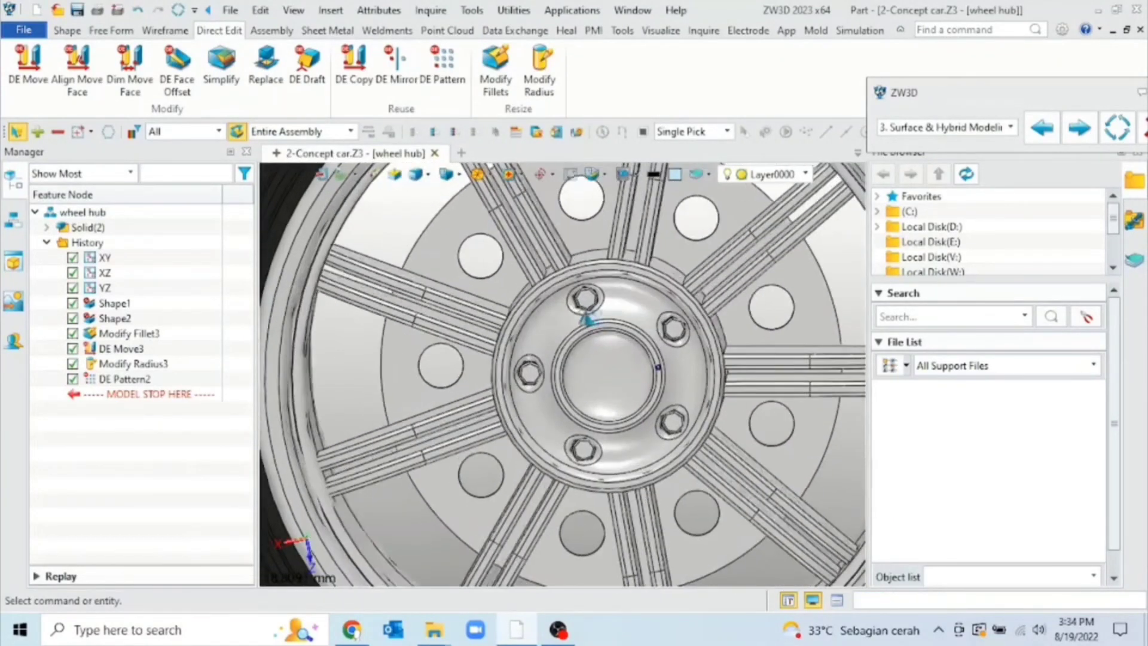
pyautogui.scroll(2, 666, 346)
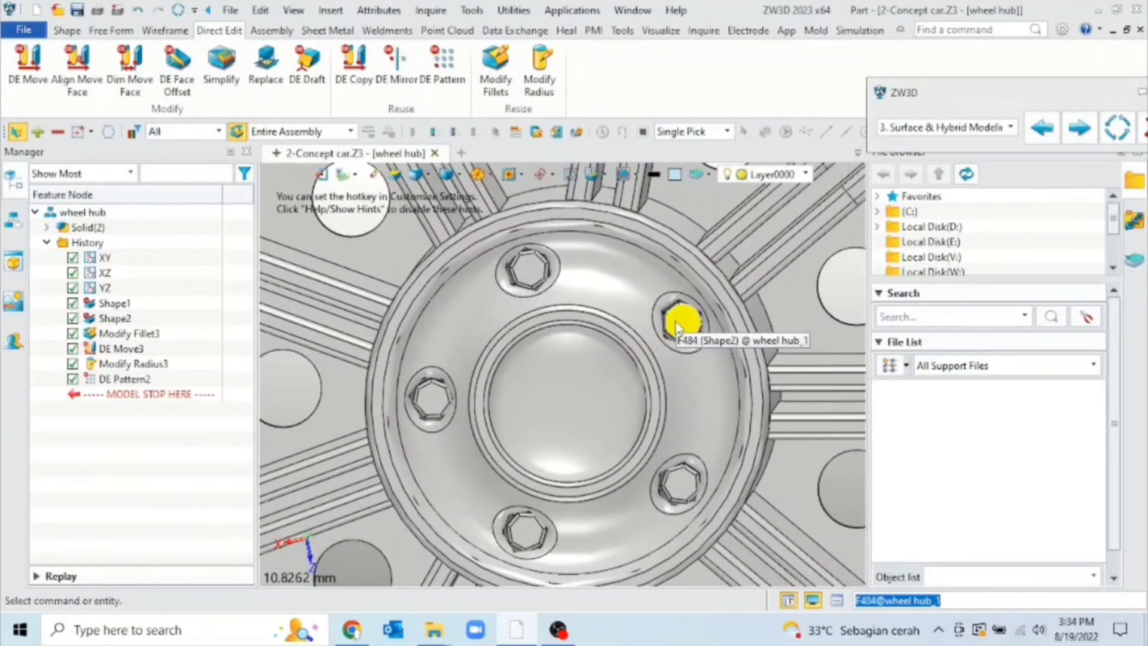
pyautogui.click(675, 322)
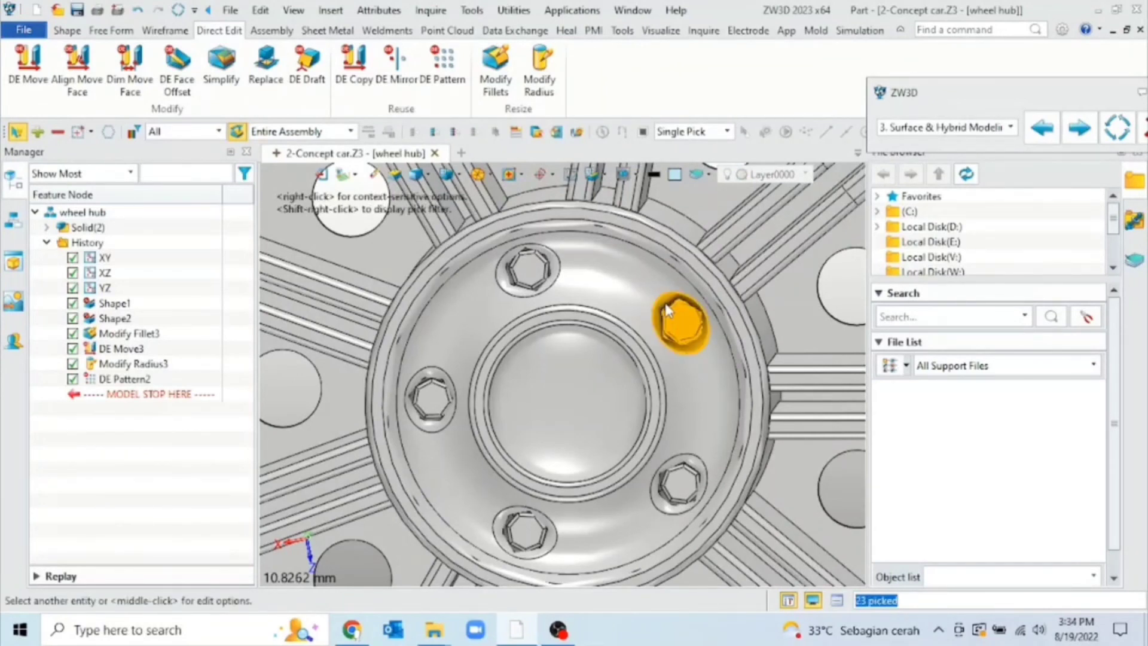
pyautogui.rightClick(667, 308)
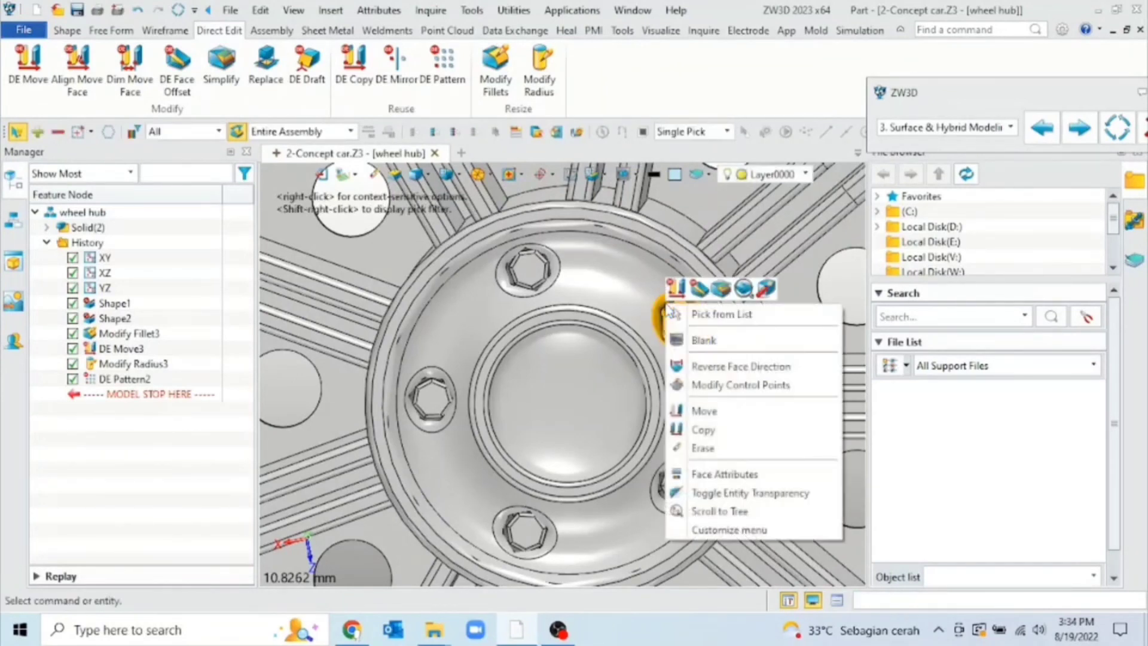
pyautogui.click(721, 289)
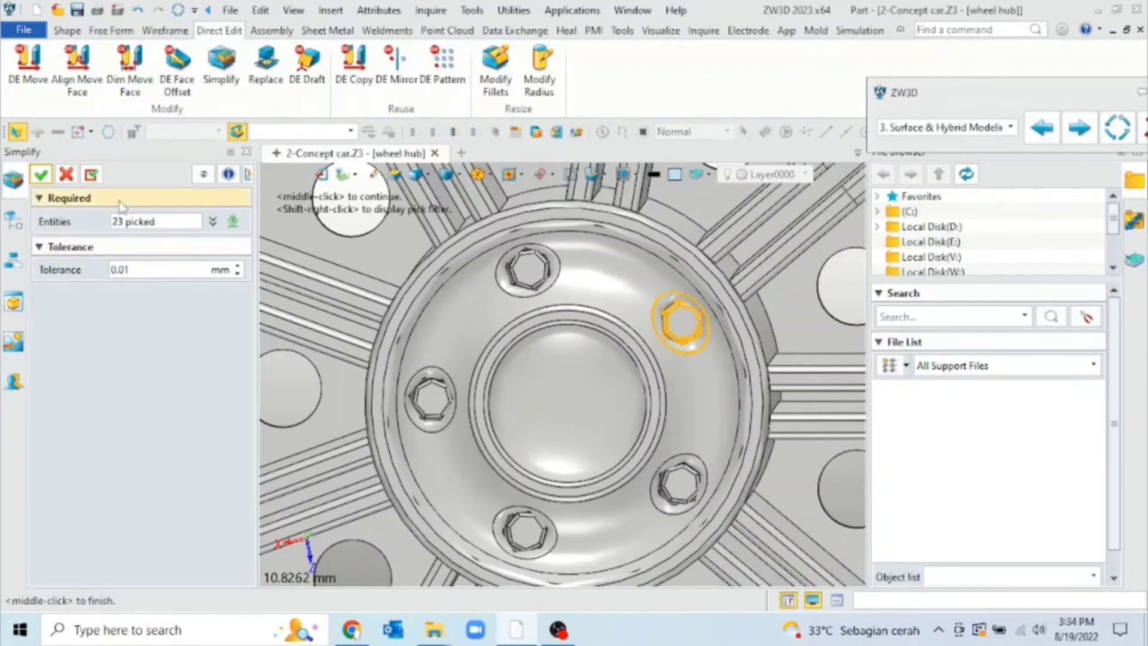
pyautogui.click(40, 175)
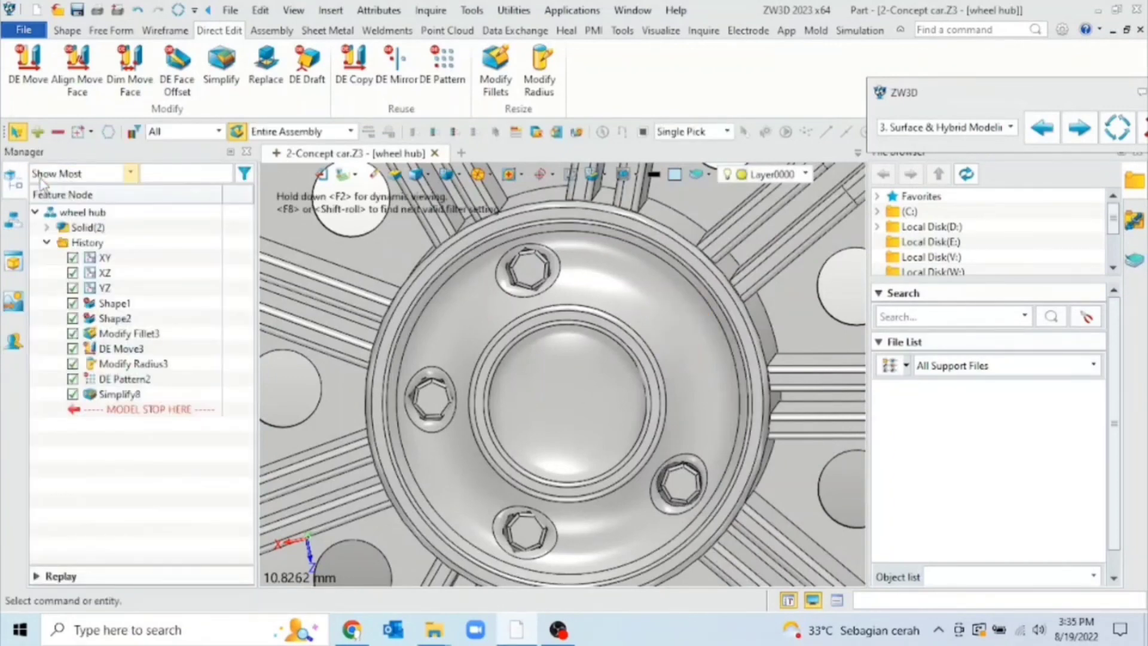
# - Exit the wheel hub component to the Concept car assembly and view the whole car at an angle from the front
pyautogui.scroll(-8, 526, 361)
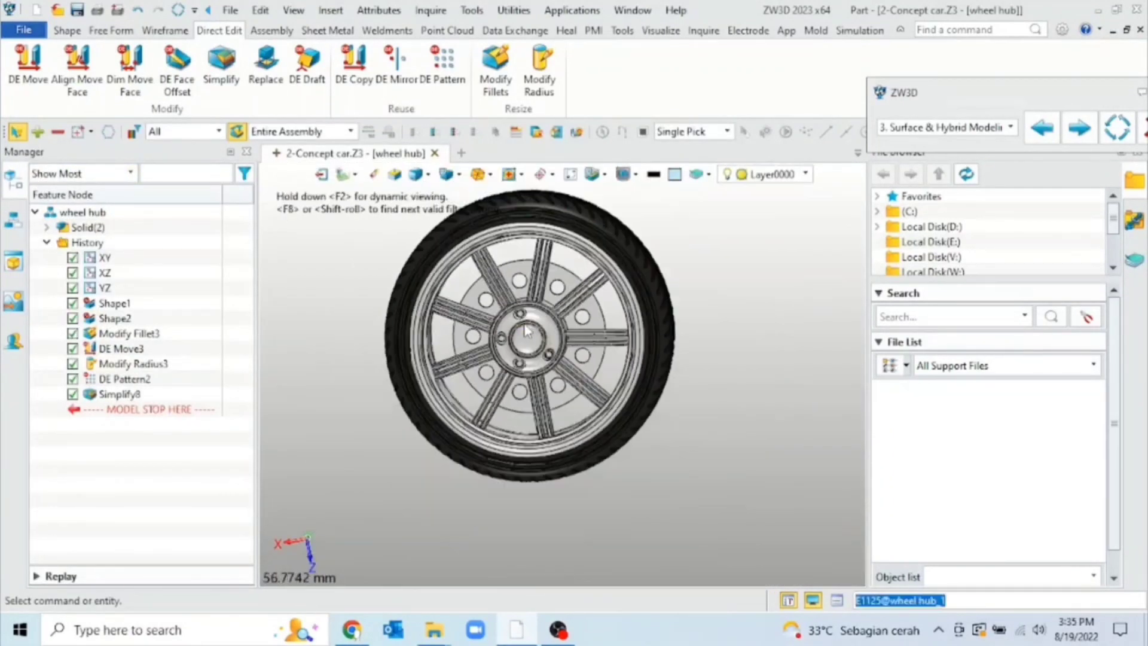
pyautogui.scroll(-6, 526, 362)
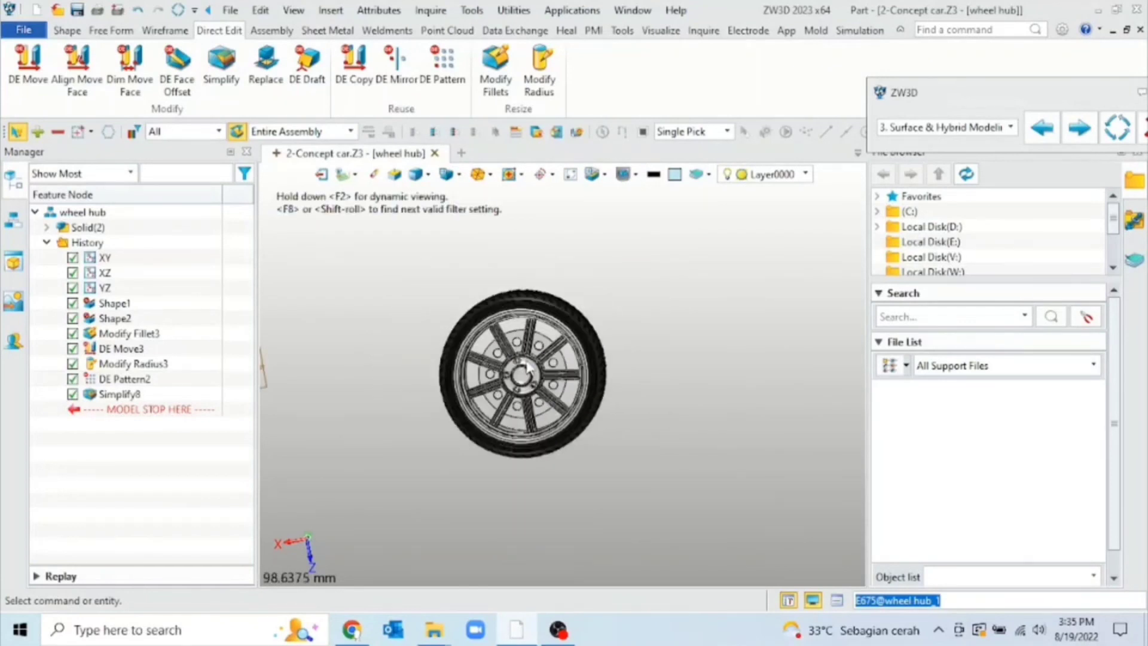
pyautogui.scroll(-2, 526, 367)
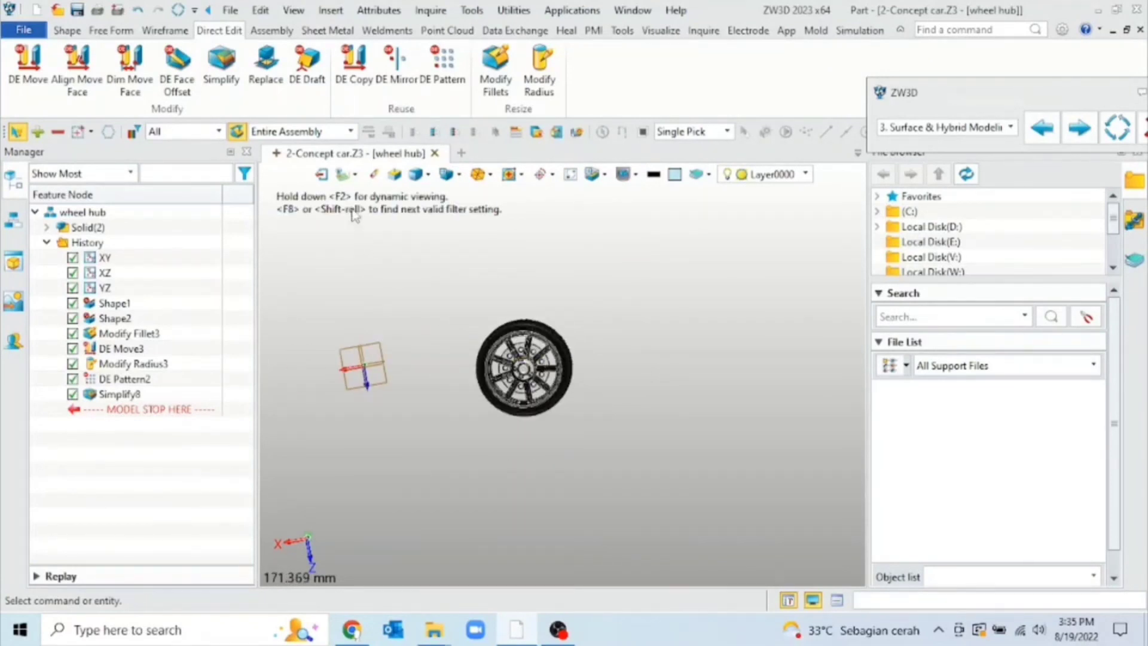
pyautogui.click(321, 176)
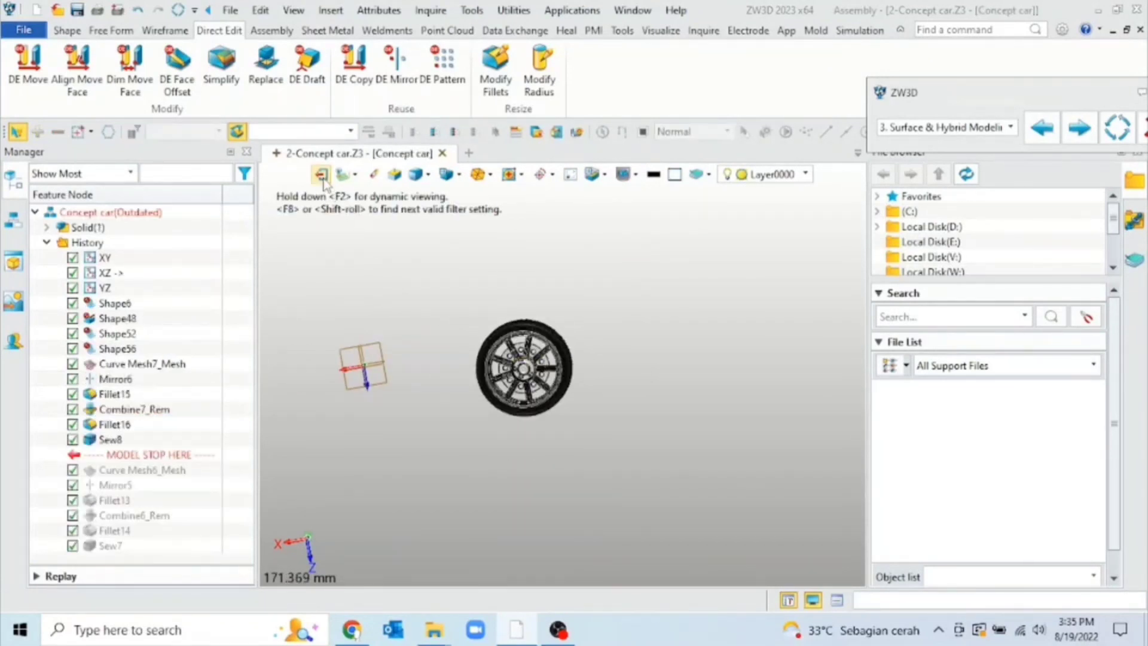
pyautogui.moveTo(671, 460); pyautogui.dragTo(693, 507, button='middle')
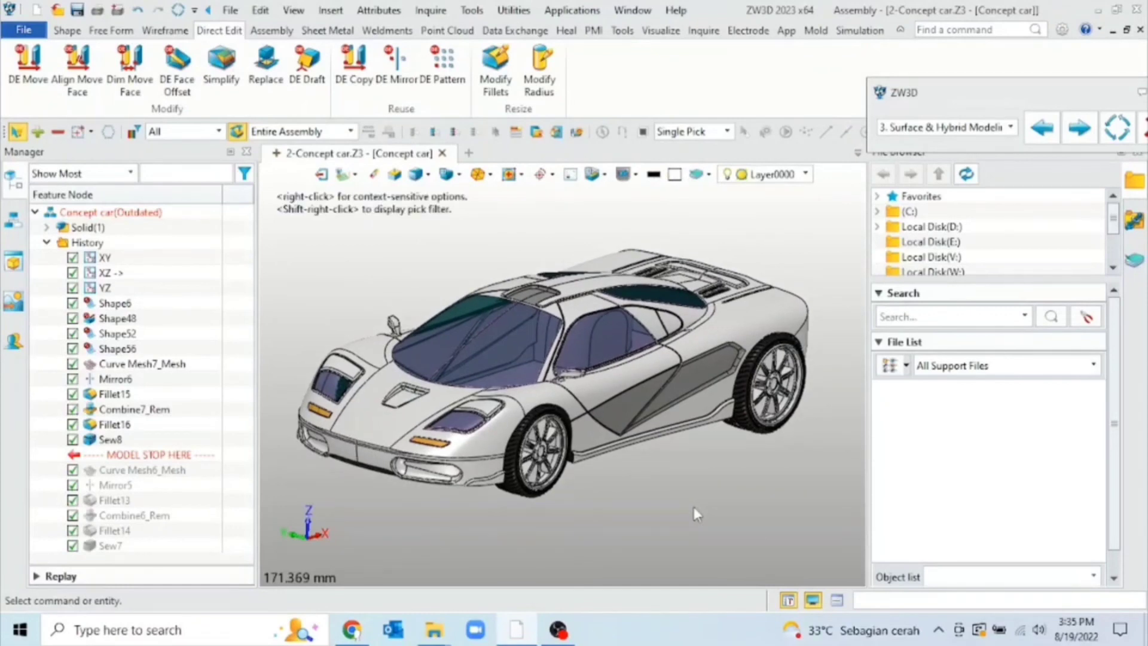
pyautogui.scroll(-2, 693, 507)
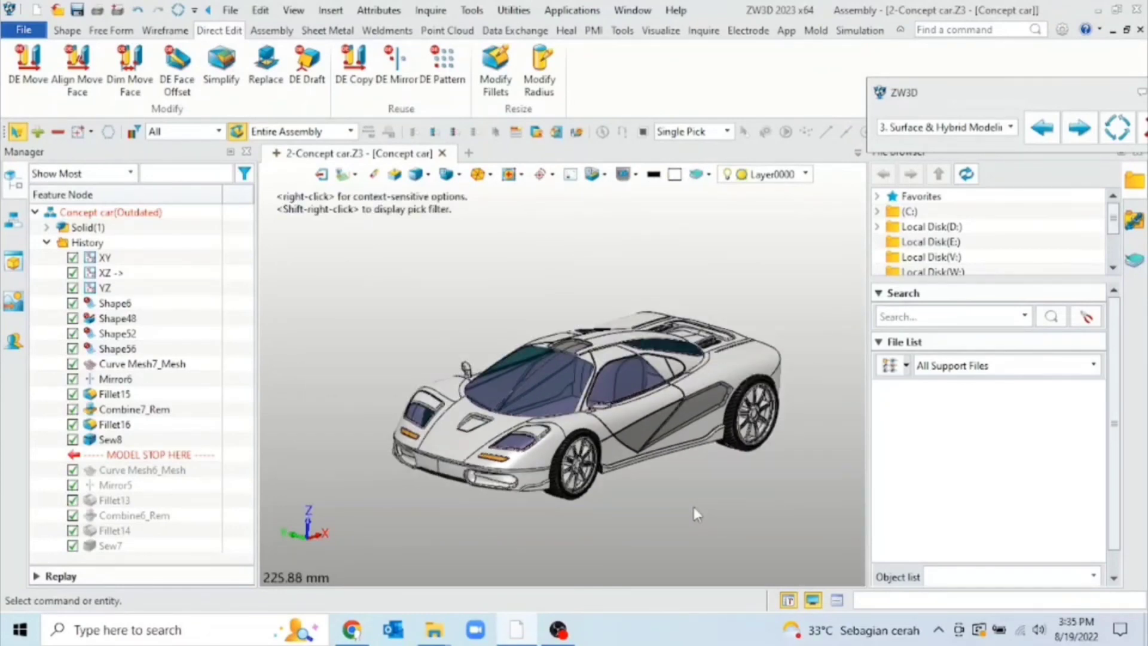